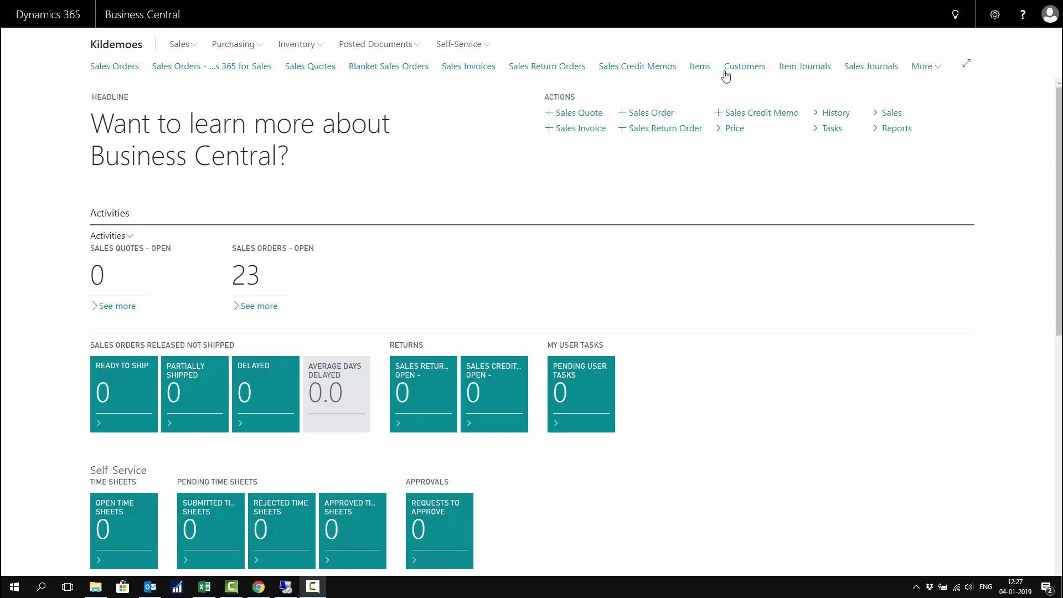
- From the Customers list, start a customer search requiring chain relation THE BIKE MASTER
{"action": "left_click", "coordinate": [745, 67]}
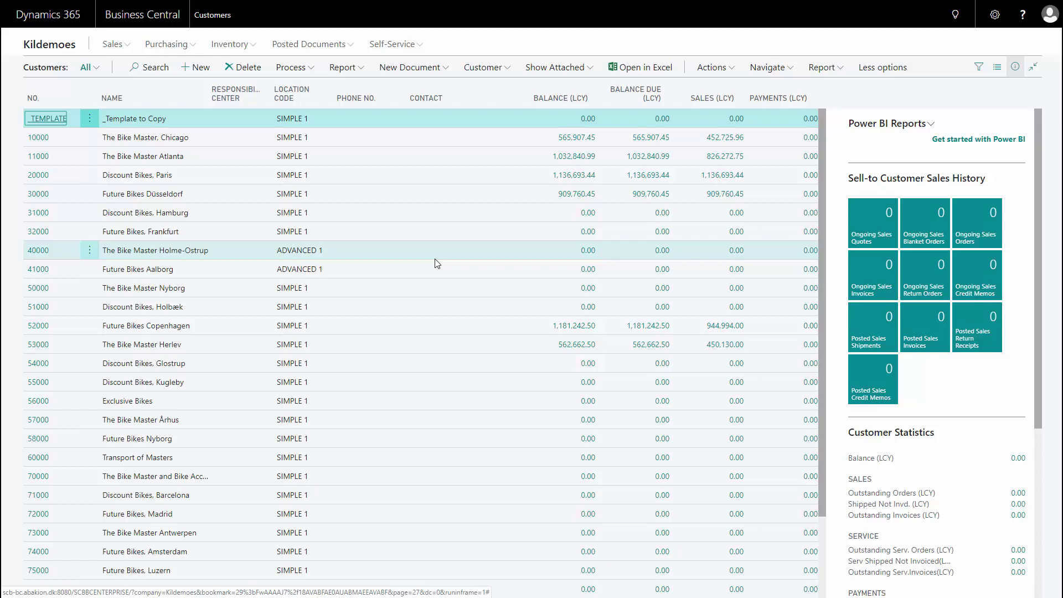
{"action": "left_click", "coordinate": [506, 72]}
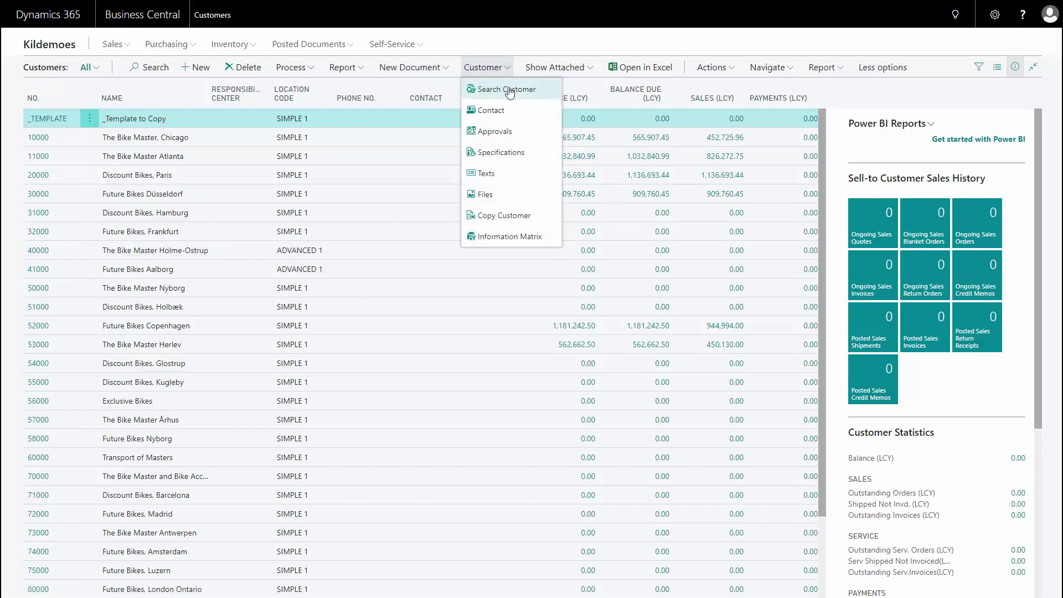
{"action": "left_click", "coordinate": [509, 90]}
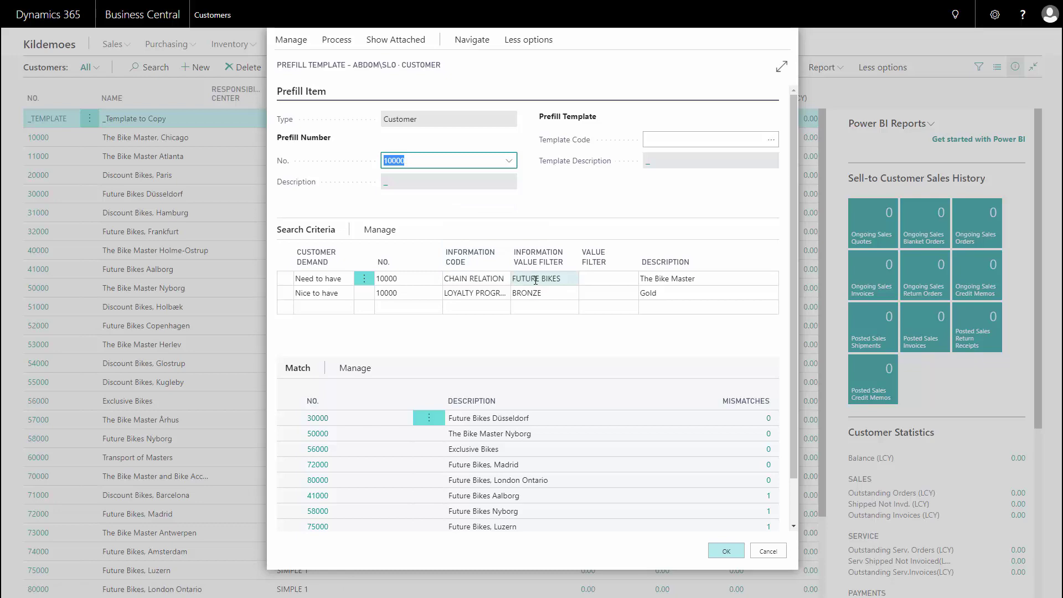
{"action": "left_click", "coordinate": [554, 279]}
{"action": "left_click", "coordinate": [570, 278]}
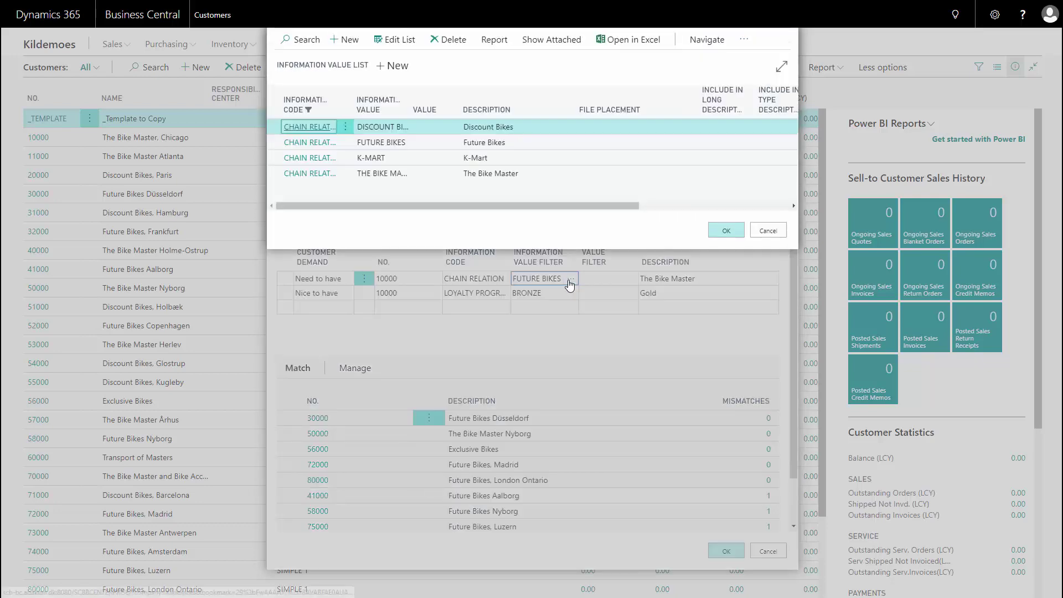
{"action": "left_click", "coordinate": [487, 173]}
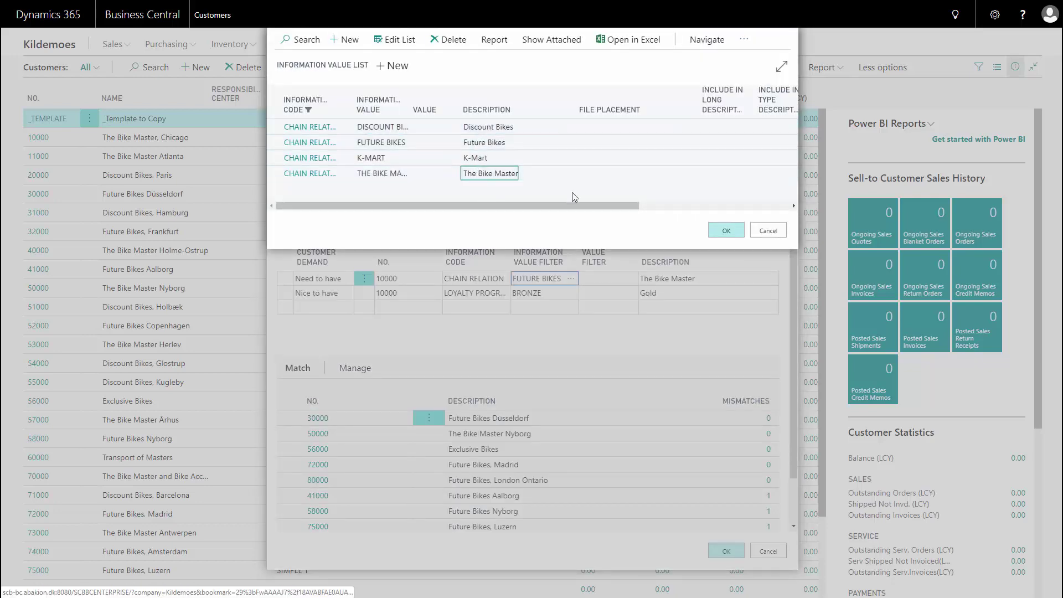
{"action": "left_click", "coordinate": [726, 230]}
- Set the preferred loyalty program value to GOLD
{"action": "left_click", "coordinate": [541, 289]}
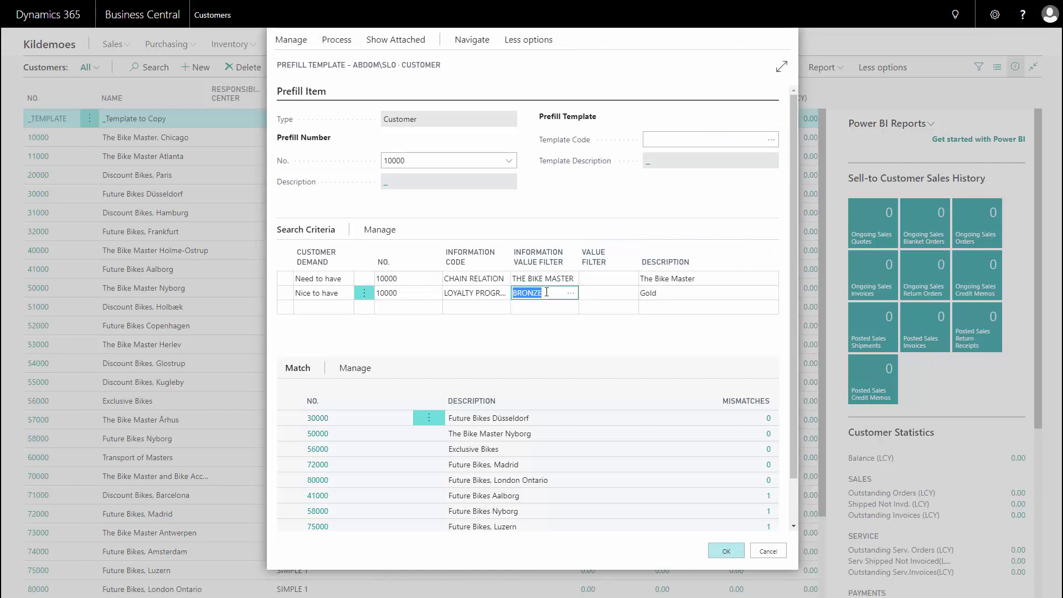
{"action": "left_click", "coordinate": [571, 293]}
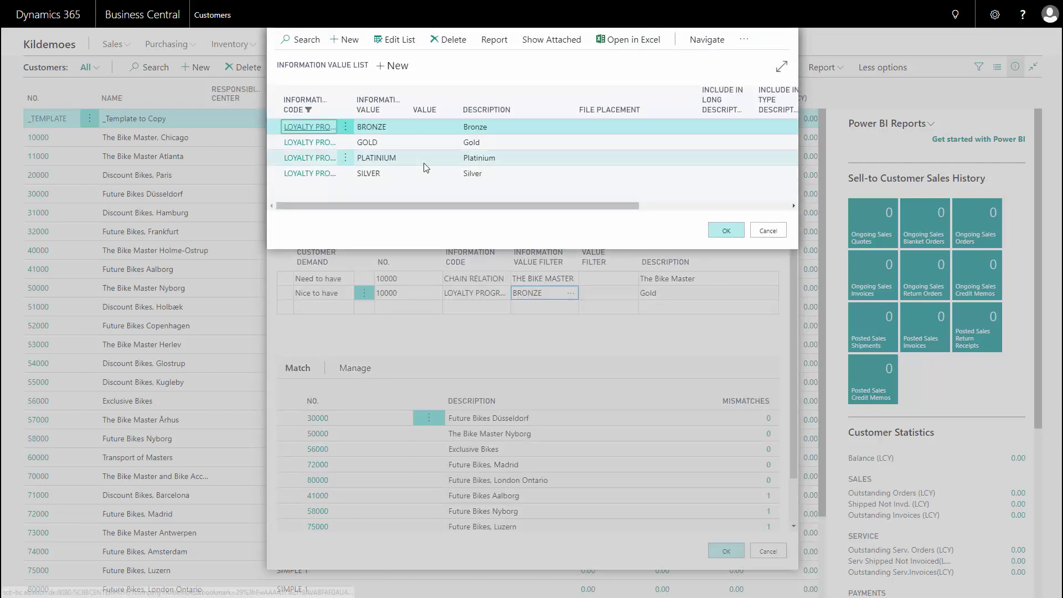
{"action": "left_click", "coordinate": [394, 142]}
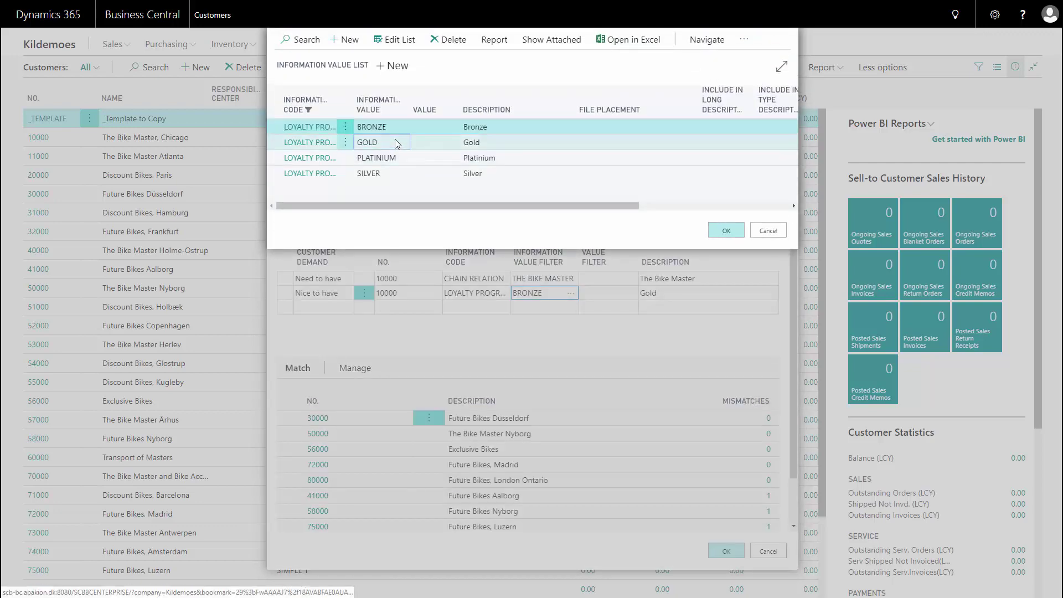
{"action": "left_click", "coordinate": [718, 232]}
{"action": "left_click", "coordinate": [335, 42]}
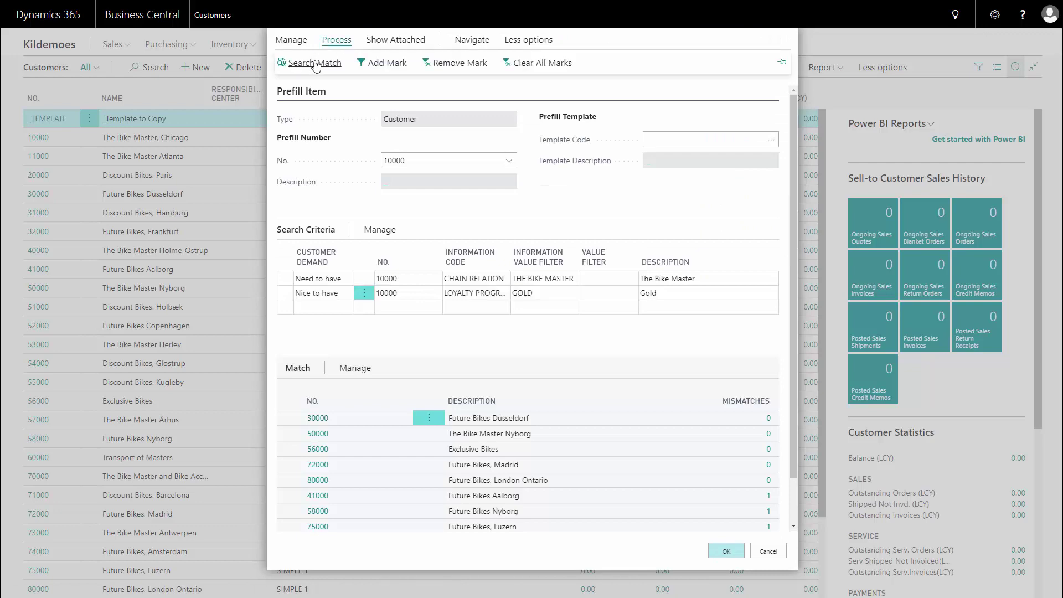
- Run the match search and mark all eight matches except 60000 Transport of Masters
{"action": "left_click", "coordinate": [313, 63]}
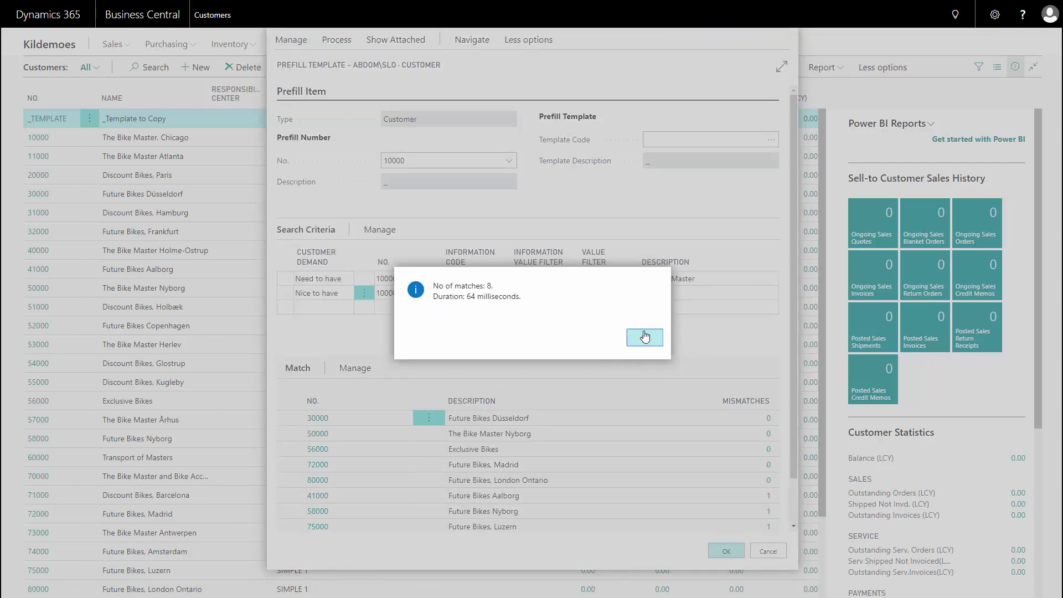
{"action": "left_click", "coordinate": [644, 338]}
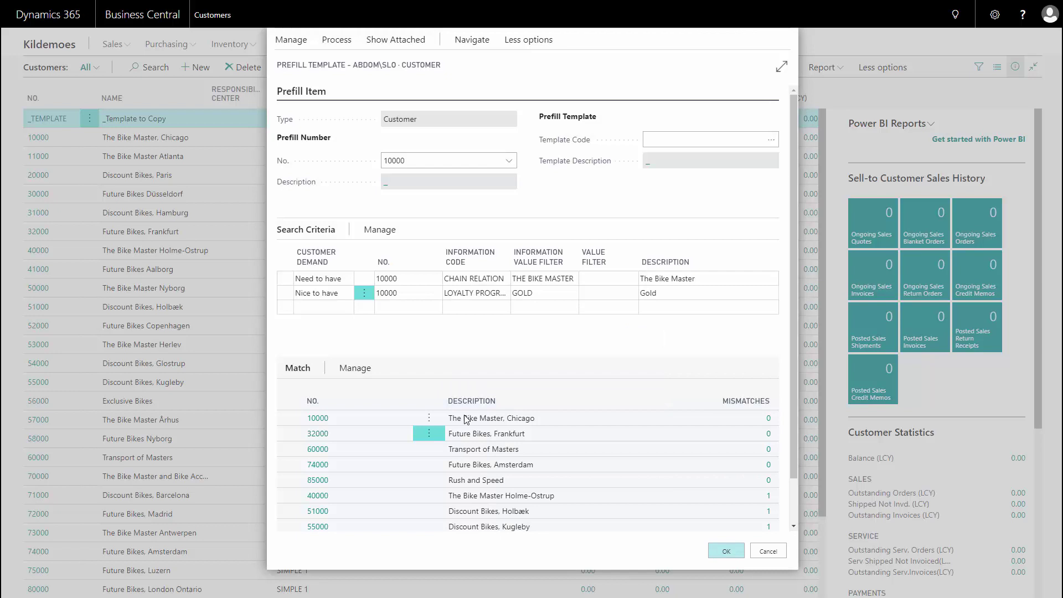
{"action": "left_click", "coordinate": [430, 437]}
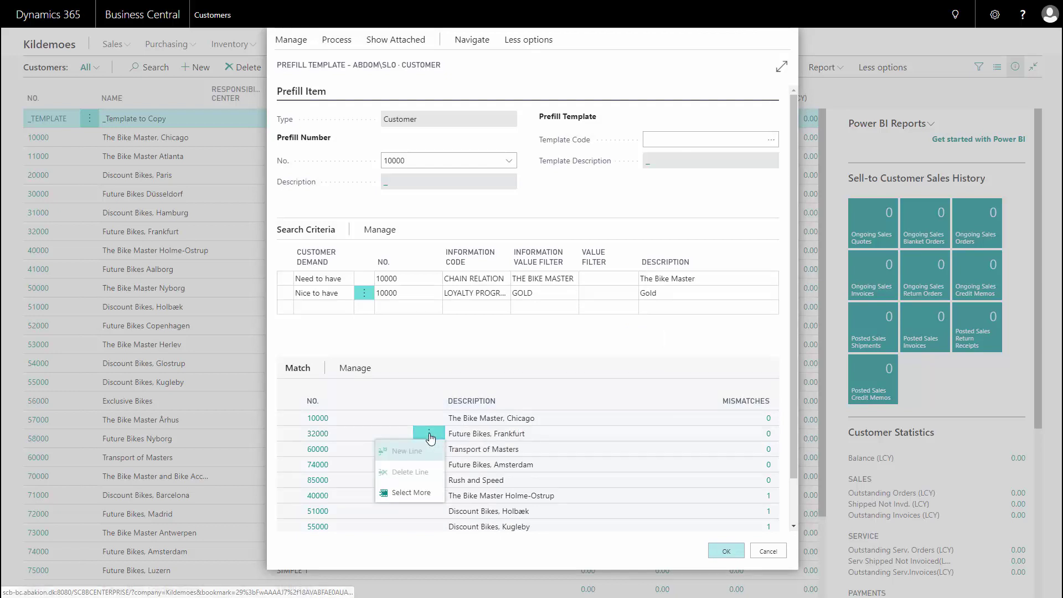
{"action": "left_click", "coordinate": [406, 495]}
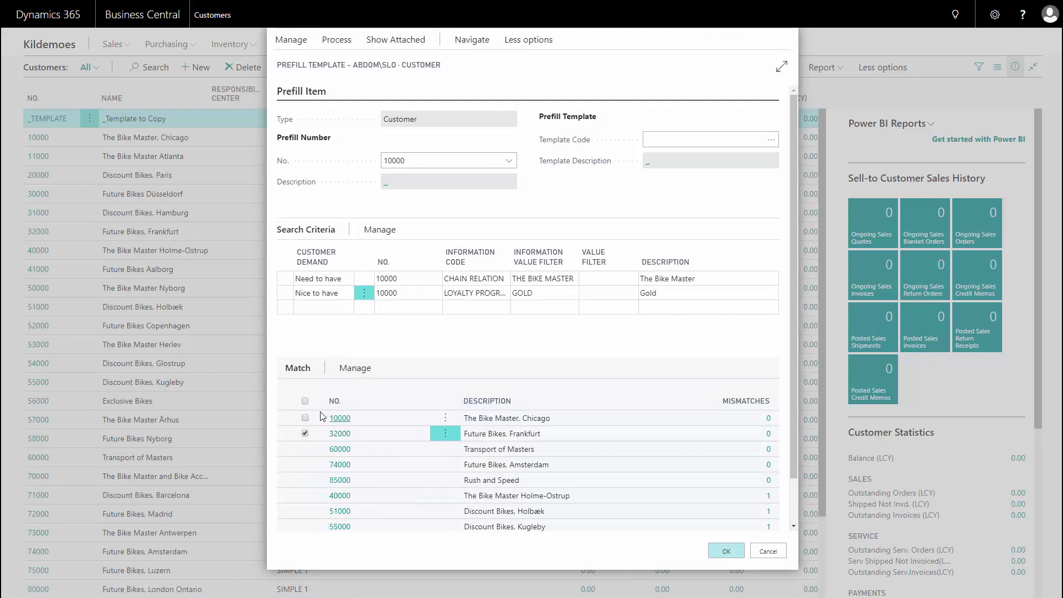
{"action": "left_click", "coordinate": [305, 400]}
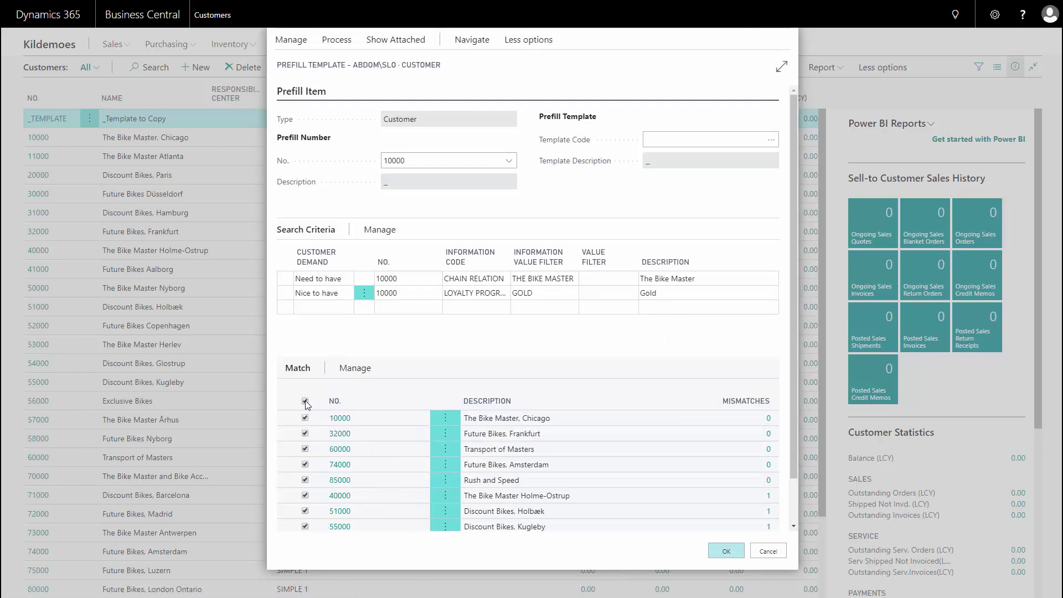
{"action": "left_click", "coordinate": [305, 449]}
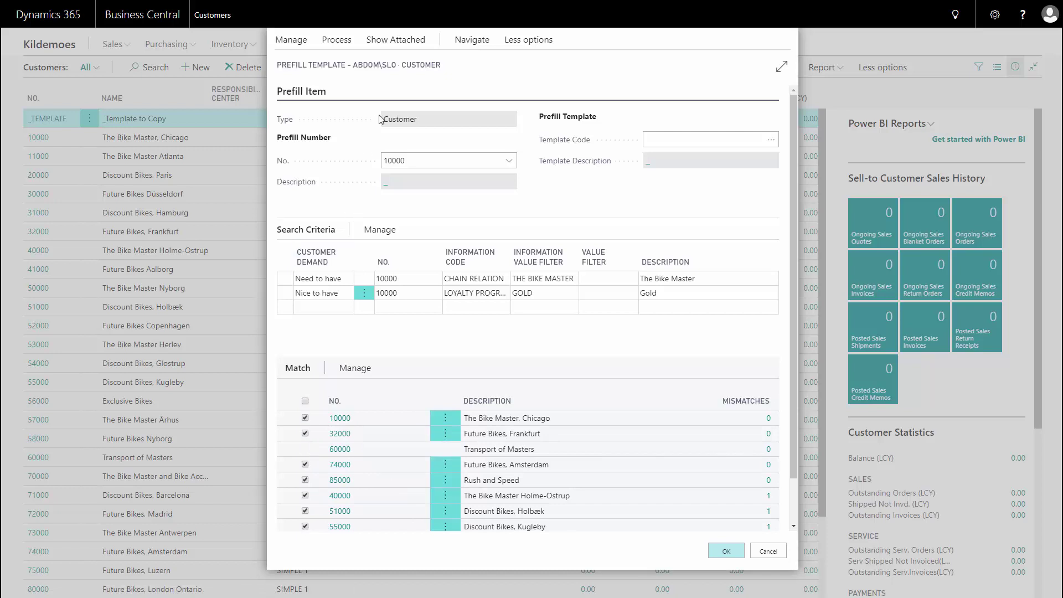
{"action": "left_click", "coordinate": [344, 42]}
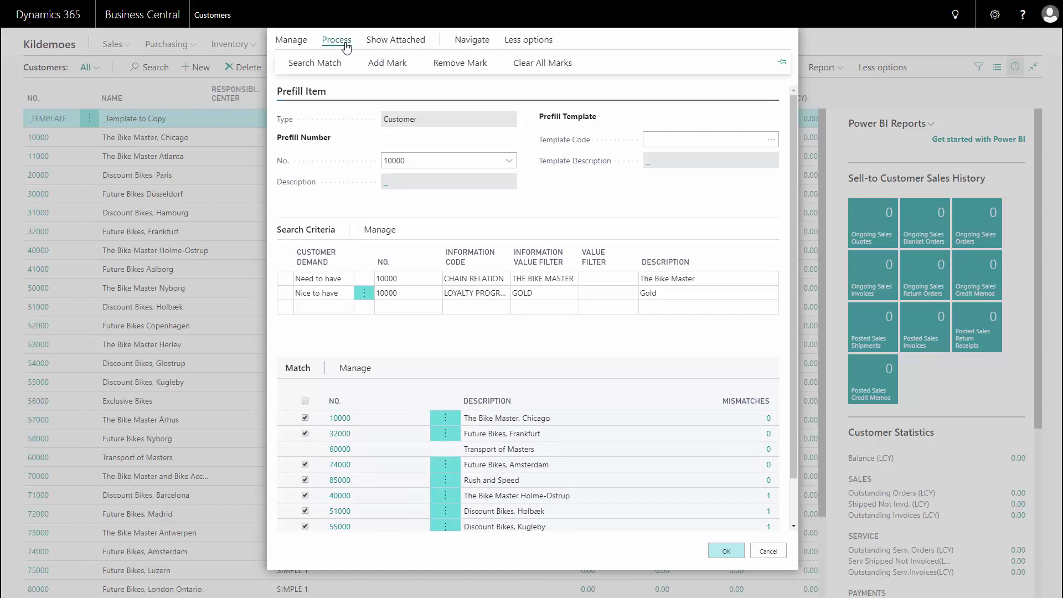
{"action": "left_click", "coordinate": [388, 63]}
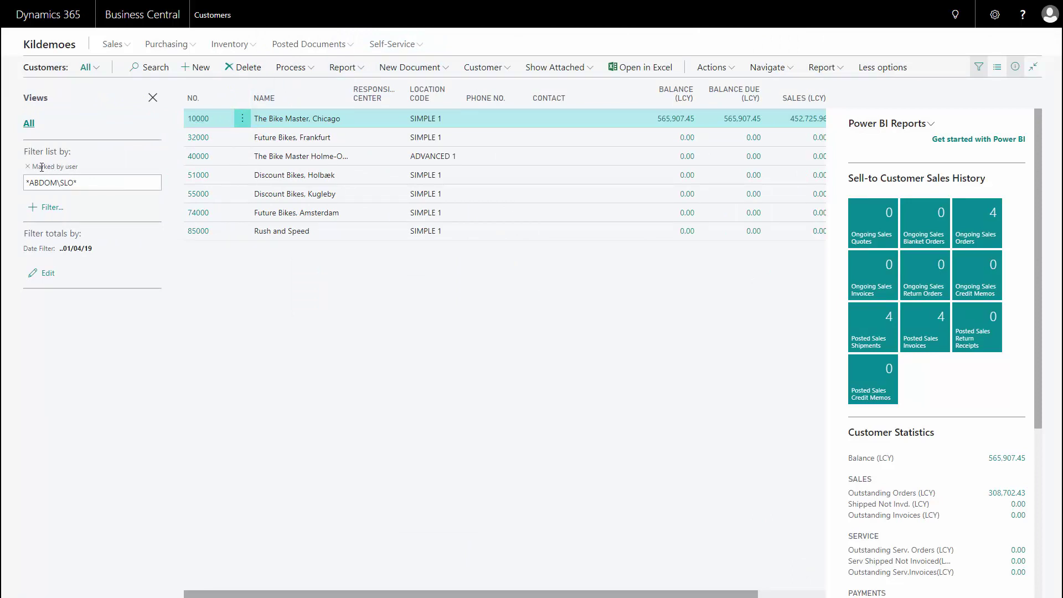
- Review the Marked by user filter value in the customer list's filter pane
{"action": "left_click", "coordinate": [76, 175]}
{"action": "left_click_drag", "start_coordinate": [79, 181], "coordinate": [25, 182]}
{"action": "left_click", "coordinate": [85, 181]}
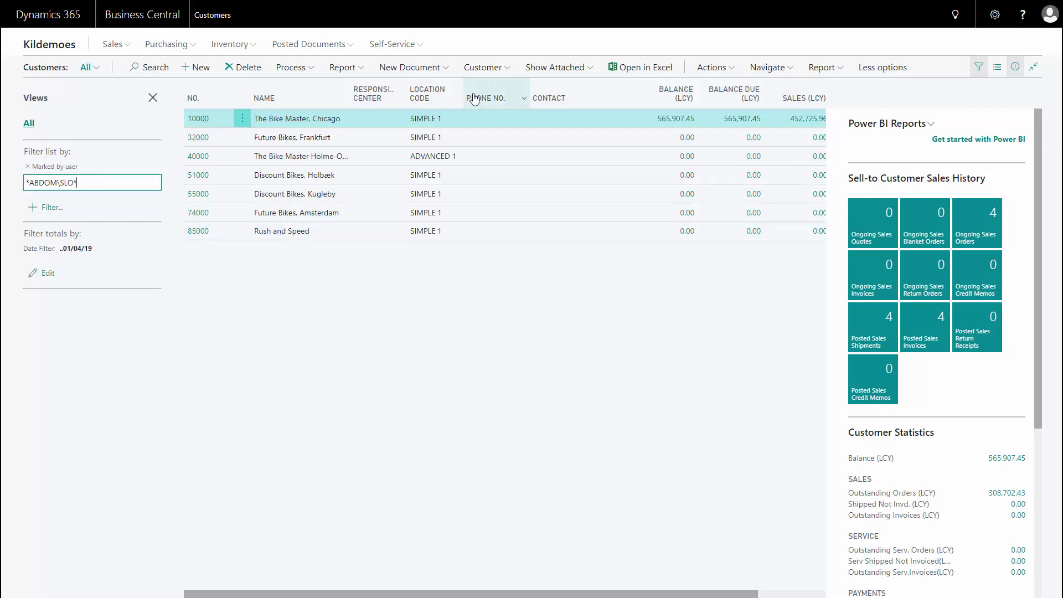
{"action": "left_click", "coordinate": [492, 69]}
- Change the required chain relation to FUTURE BIKES and rerun the search, returning 9 matches
{"action": "left_click", "coordinate": [504, 88]}
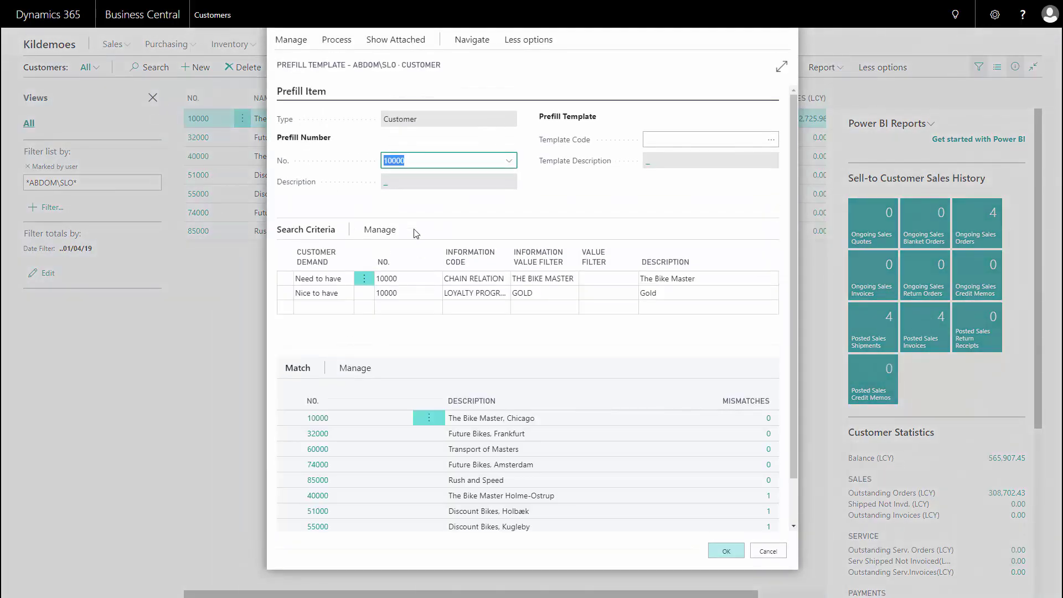
{"action": "left_click", "coordinate": [546, 279]}
{"action": "left_click", "coordinate": [573, 279]}
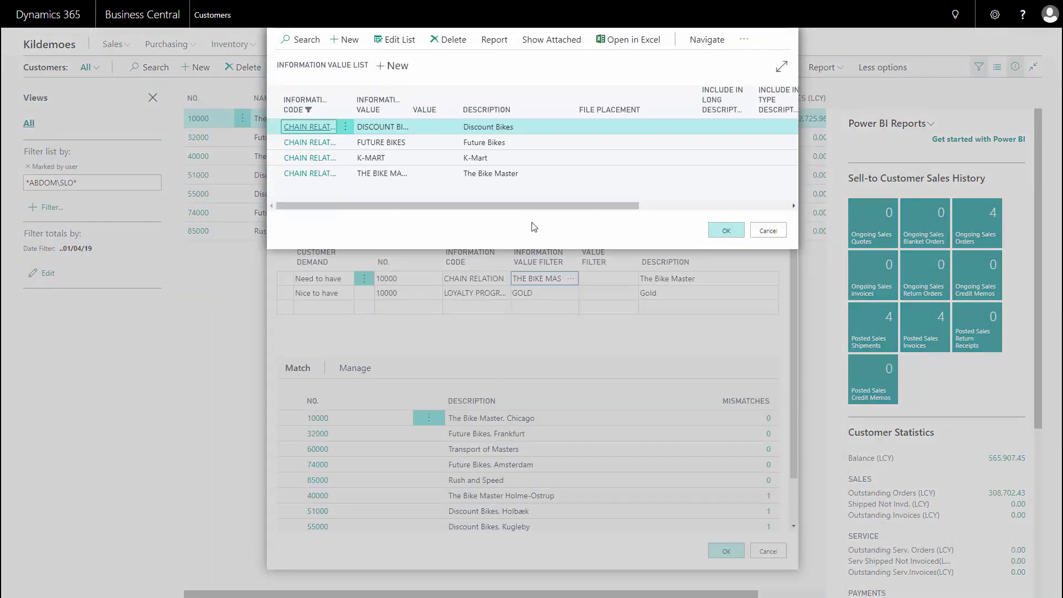
{"action": "left_click", "coordinate": [485, 142]}
{"action": "left_click", "coordinate": [724, 230]}
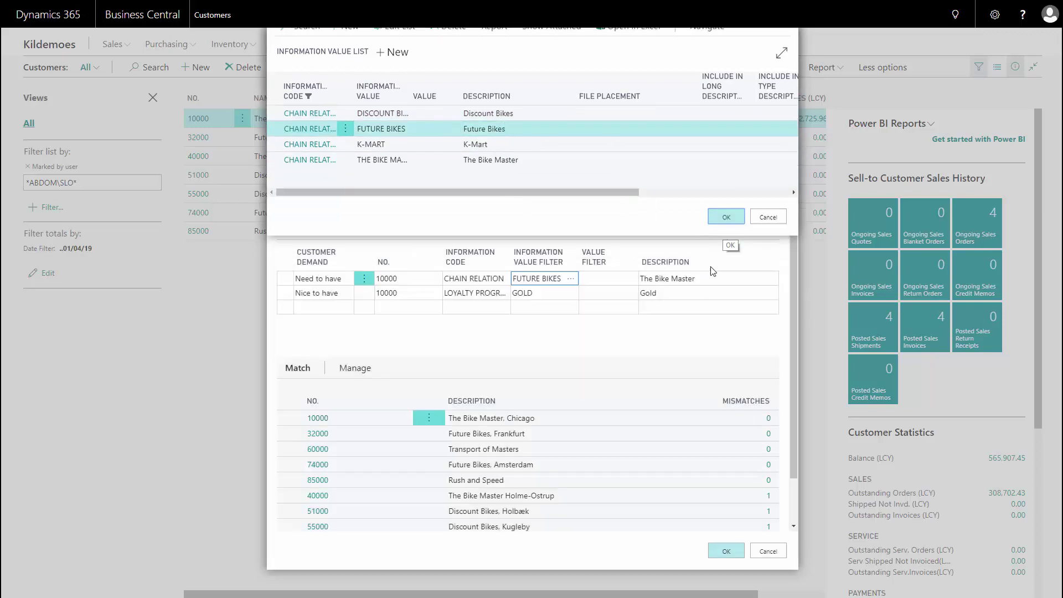
{"action": "left_click", "coordinate": [569, 280]}
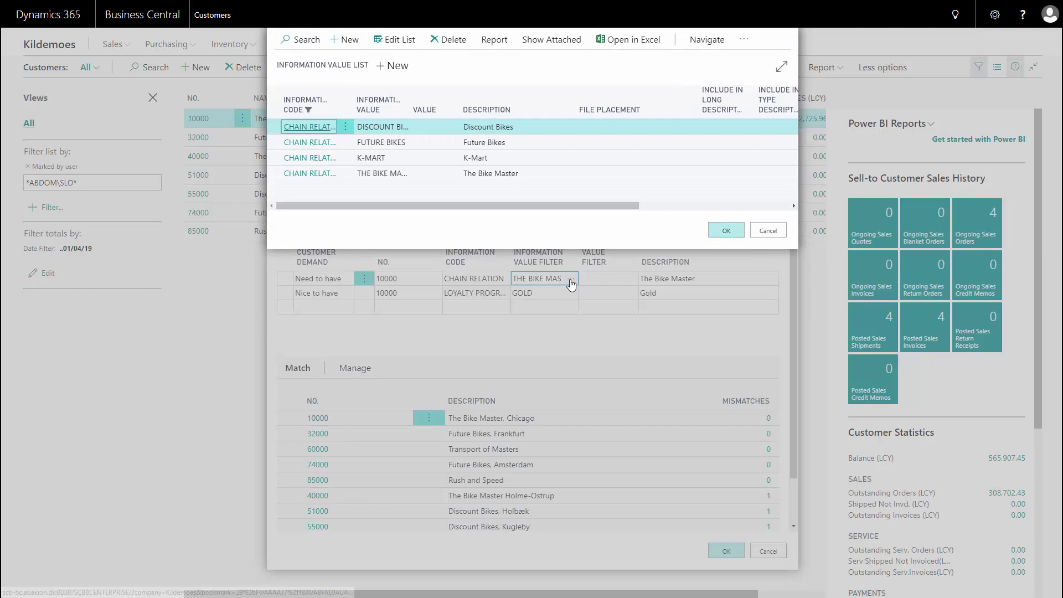
{"action": "left_click", "coordinate": [496, 145]}
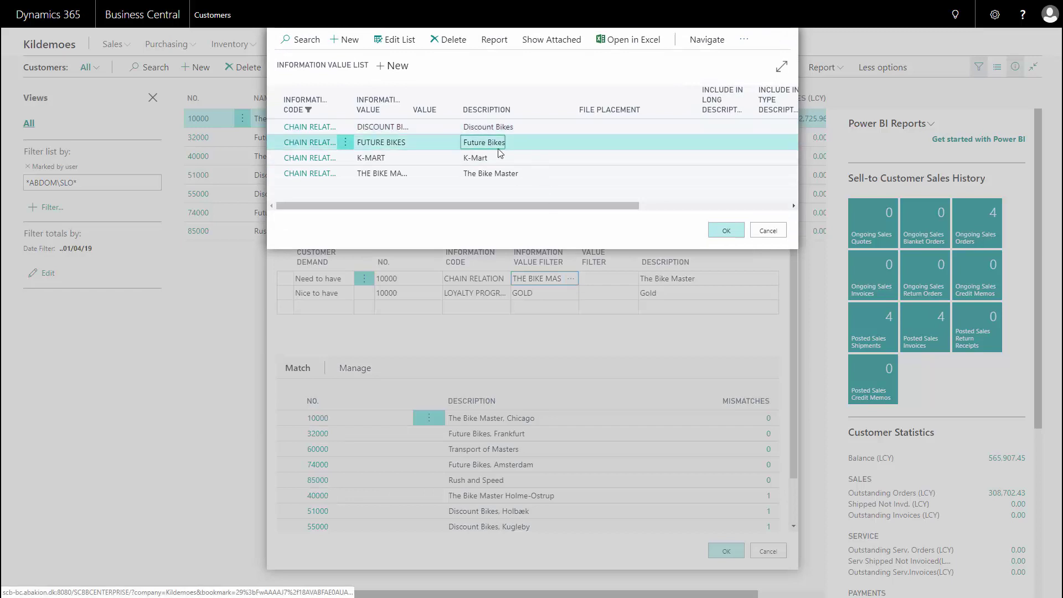
{"action": "left_click", "coordinate": [725, 230]}
{"action": "key", "text": "Down"}
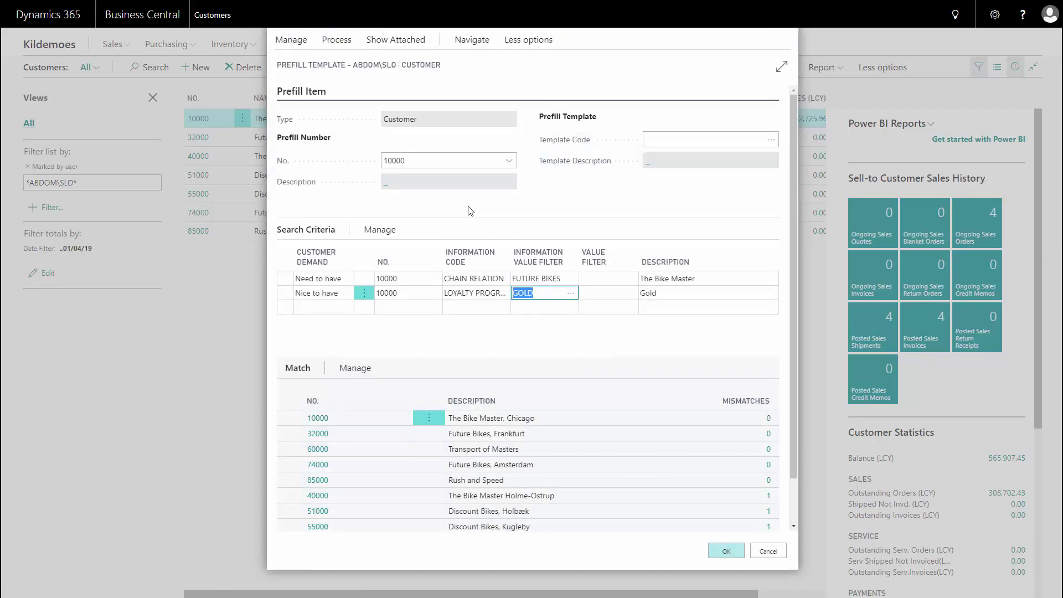
{"action": "left_click", "coordinate": [336, 39]}
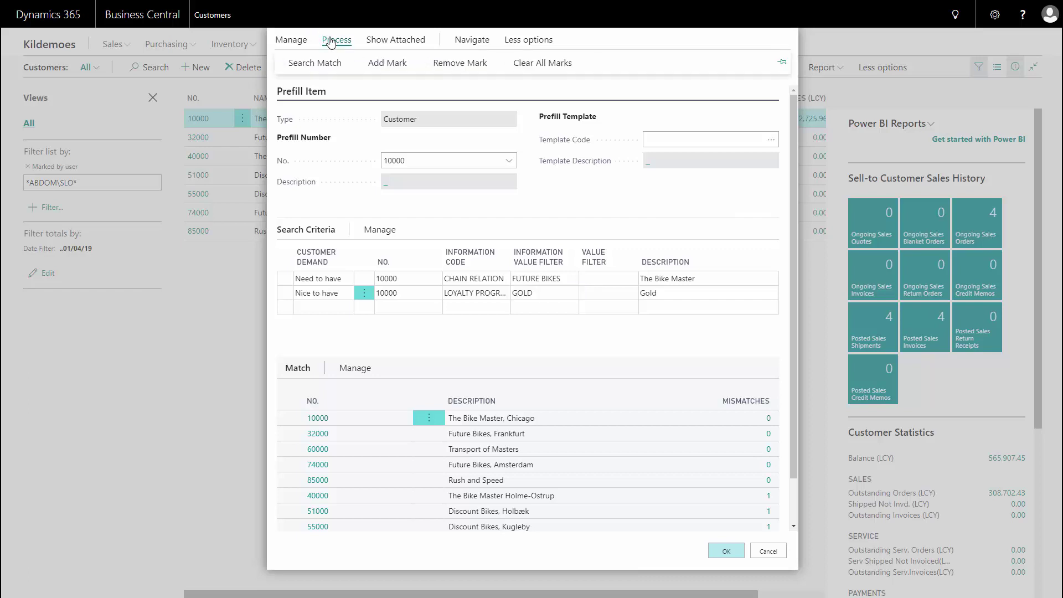
{"action": "left_click", "coordinate": [302, 61]}
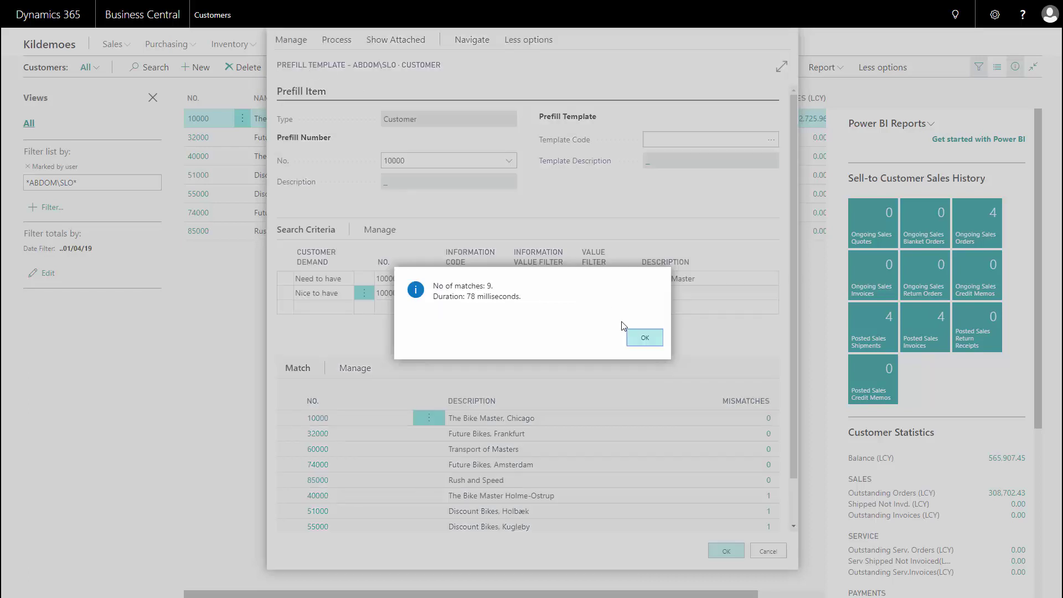
- Select matches 30000, 41000, 50000 and 72000 and add marks to them
{"action": "left_click", "coordinate": [652, 338]}
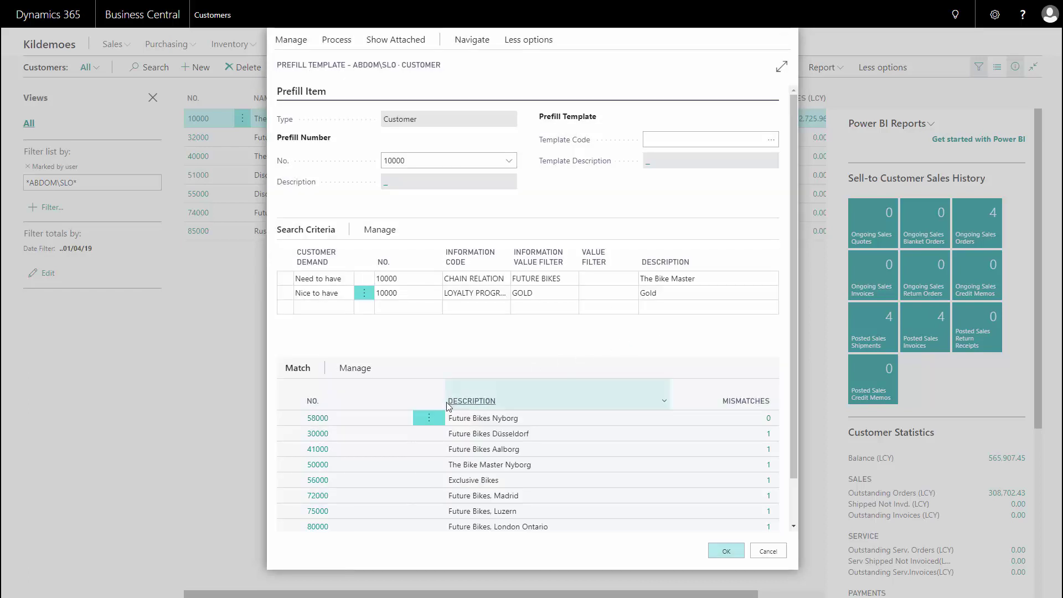
{"action": "left_click", "coordinate": [425, 436]}
{"action": "left_click", "coordinate": [425, 435]}
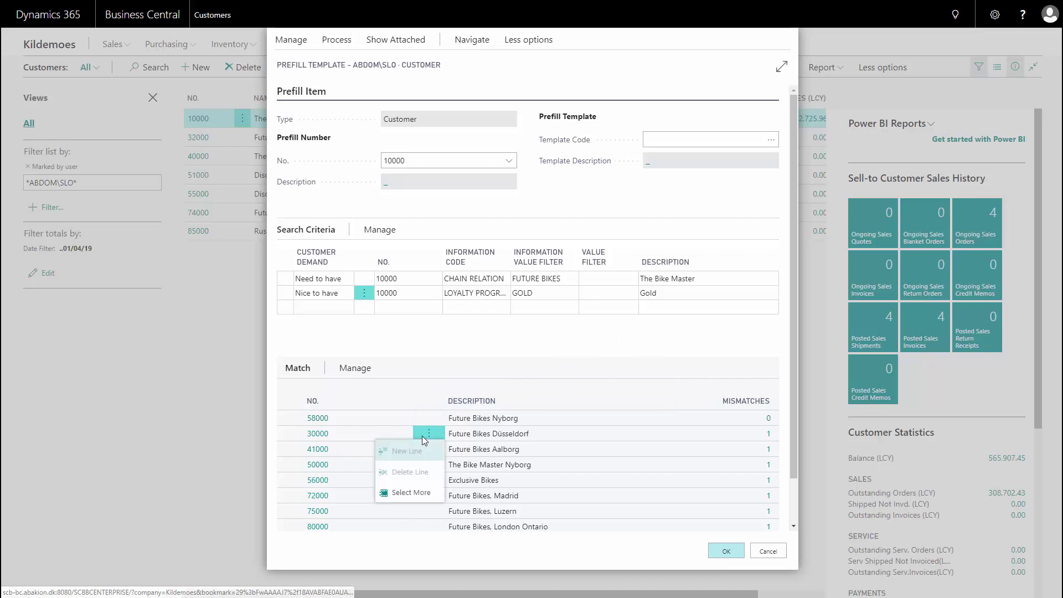
{"action": "left_click", "coordinate": [398, 488]}
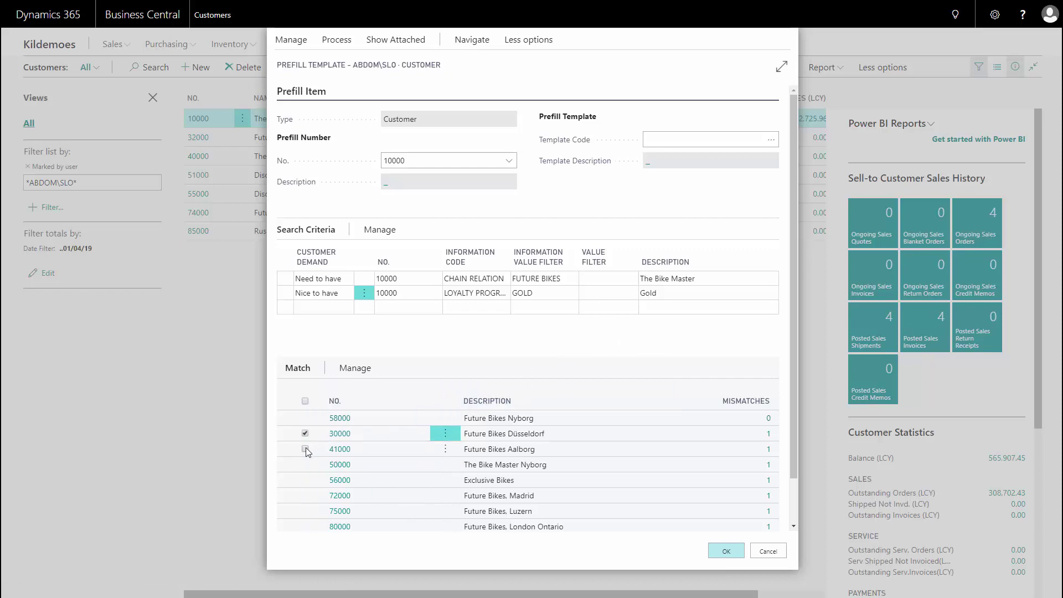
{"action": "left_click", "coordinate": [305, 449]}
{"action": "left_click", "coordinate": [305, 464]}
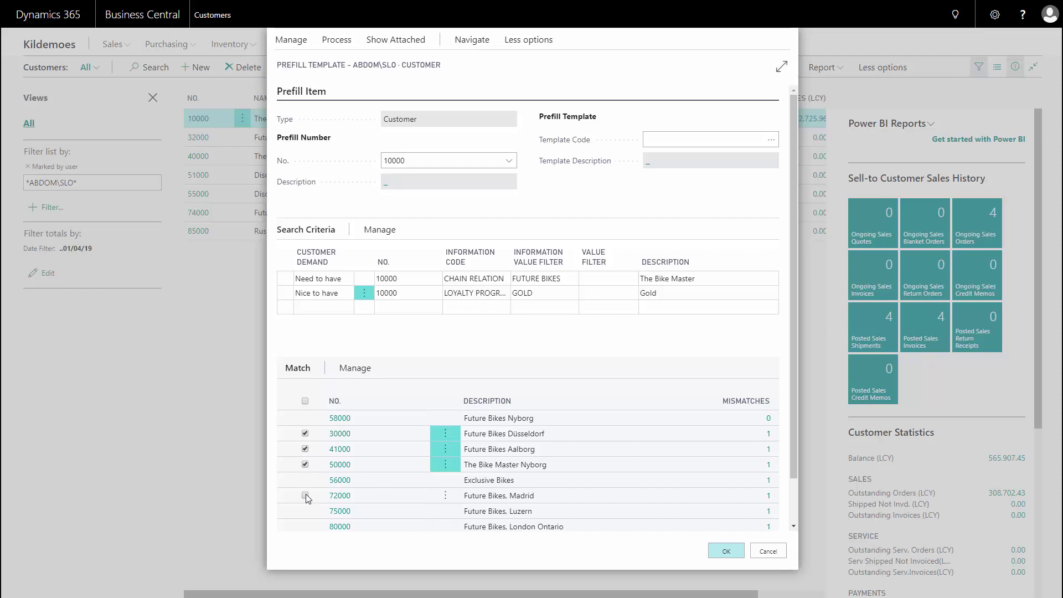
{"action": "left_click", "coordinate": [305, 495]}
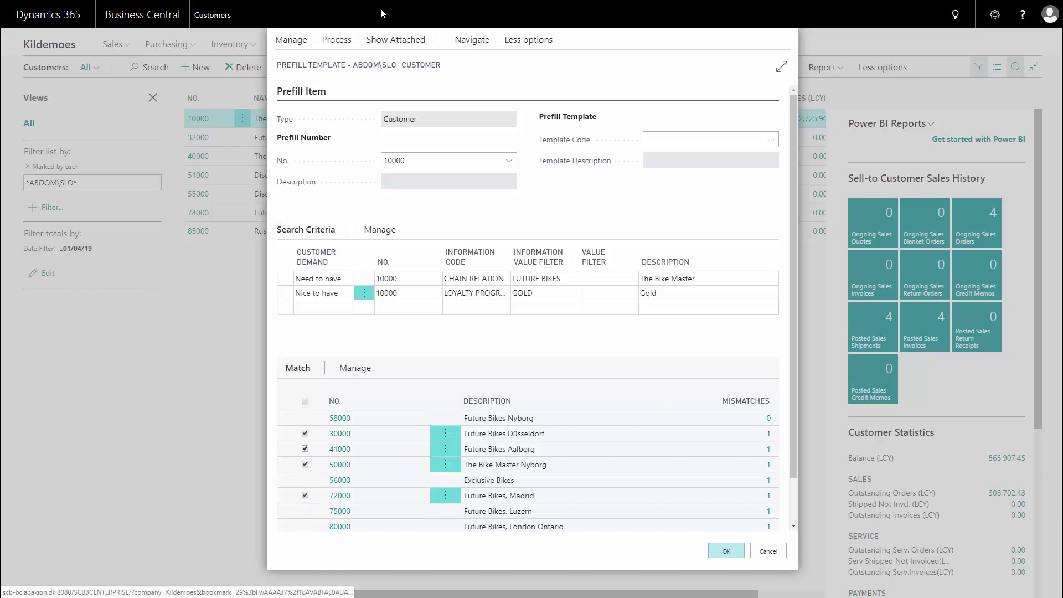
{"action": "left_click", "coordinate": [337, 40]}
{"action": "left_click", "coordinate": [394, 66]}
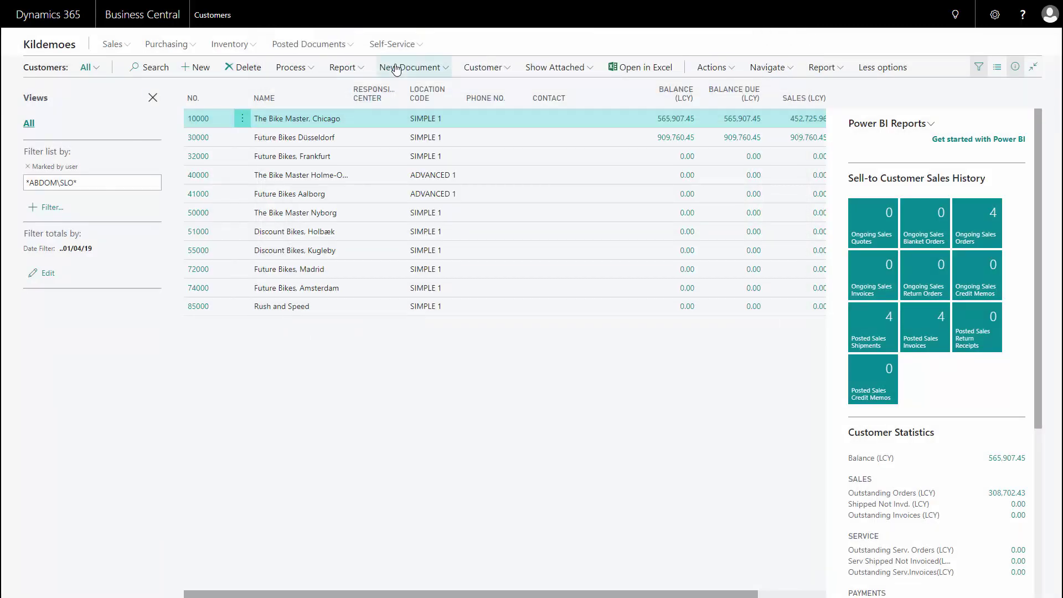
- In the customer search, change the second criterion's loyalty value from GOLD to BRONZE
{"action": "left_click", "coordinate": [487, 67]}
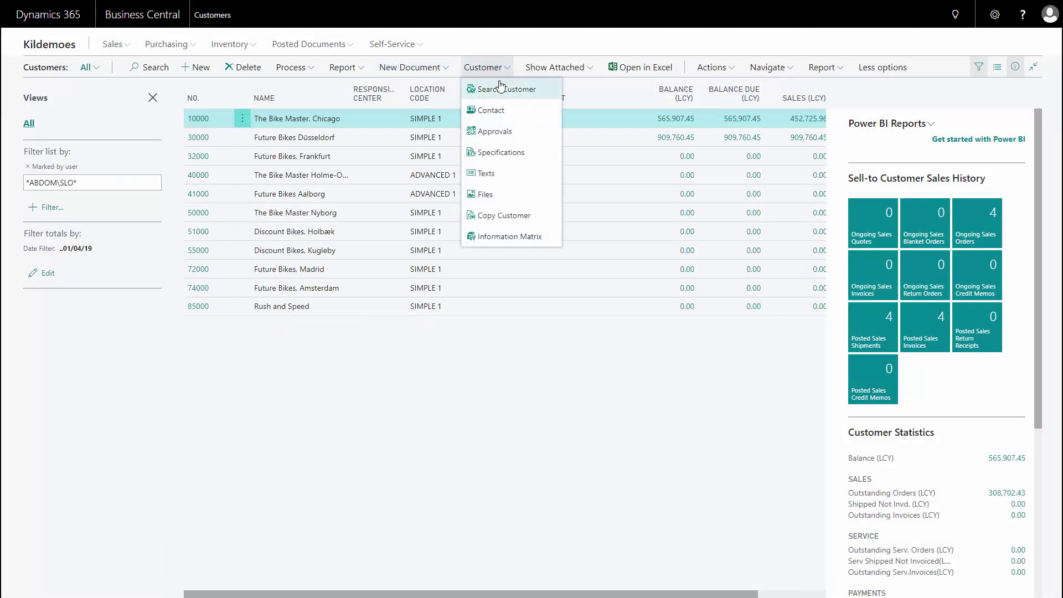
{"action": "left_click", "coordinate": [500, 85]}
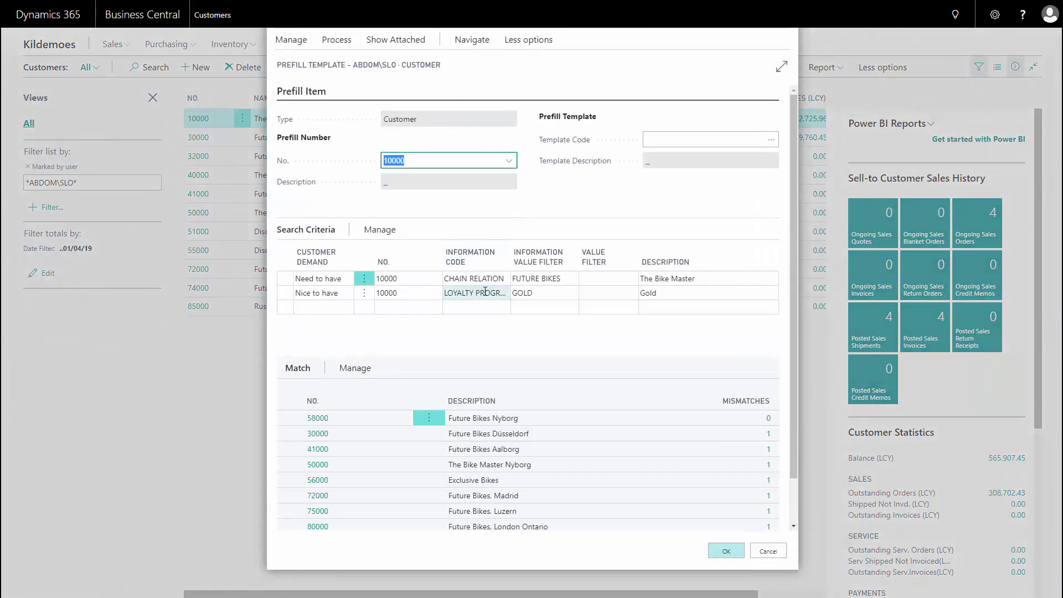
{"action": "left_click", "coordinate": [530, 292]}
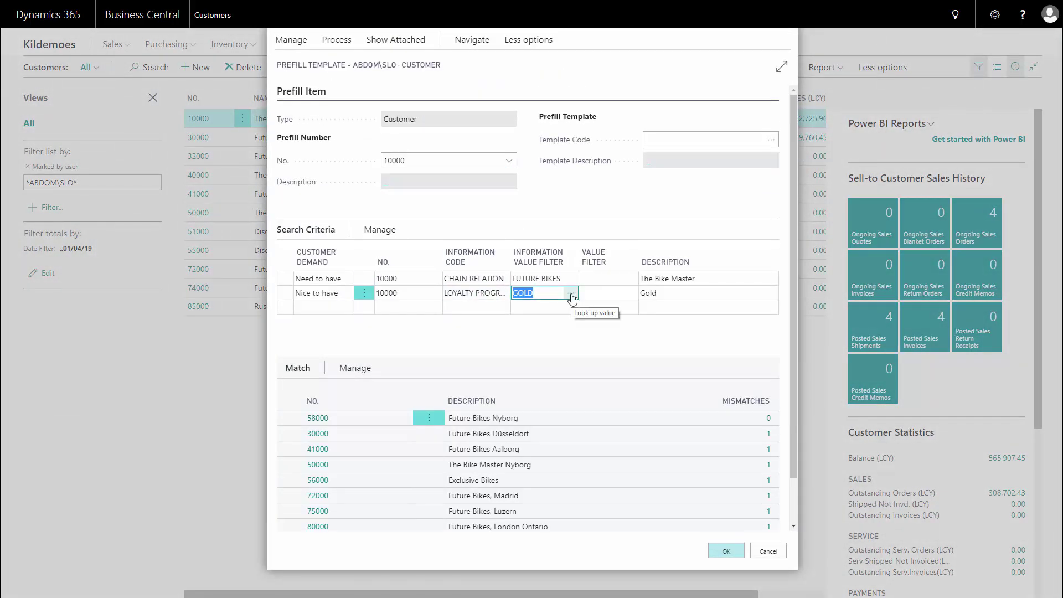
{"action": "left_click", "coordinate": [571, 293]}
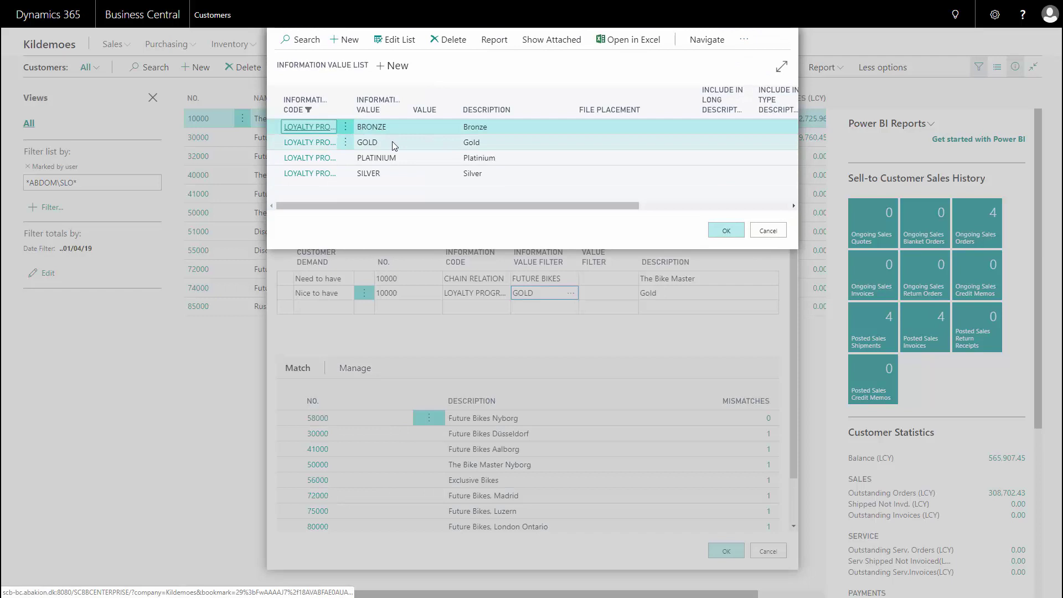
{"action": "left_click", "coordinate": [466, 129]}
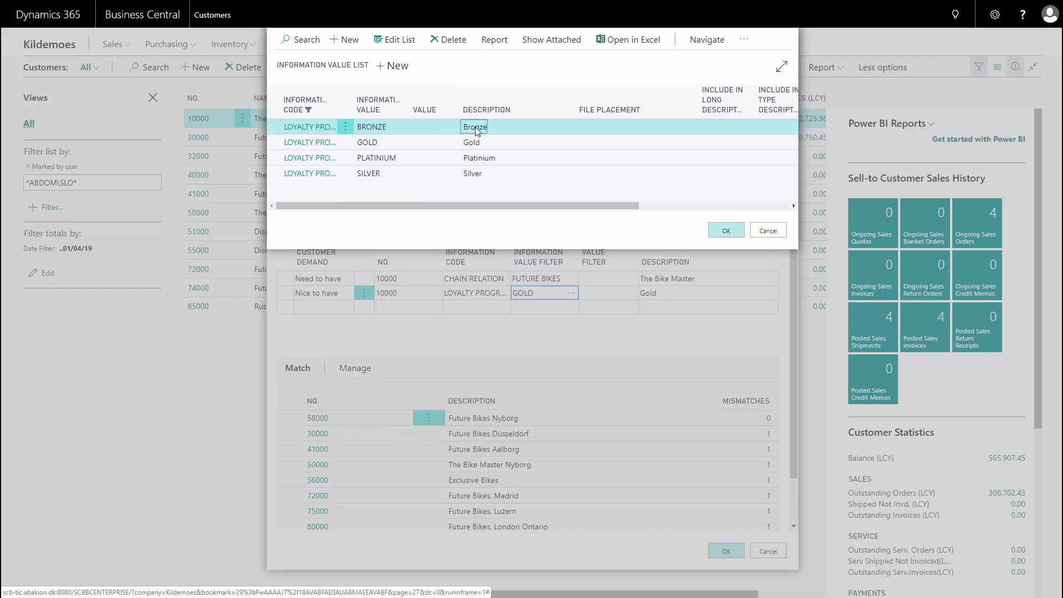
{"action": "left_click", "coordinate": [726, 231]}
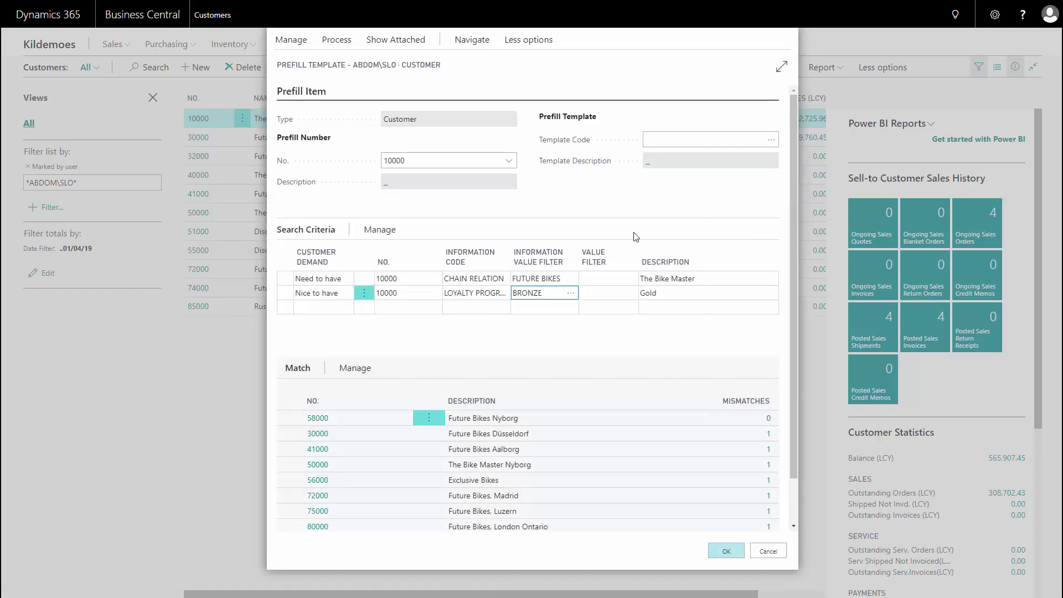
- Make the BRONZE criterion a need-to-have and rerun the search, leaving five matches
{"action": "left_click", "coordinate": [348, 295]}
{"action": "left_click", "coordinate": [327, 307]}
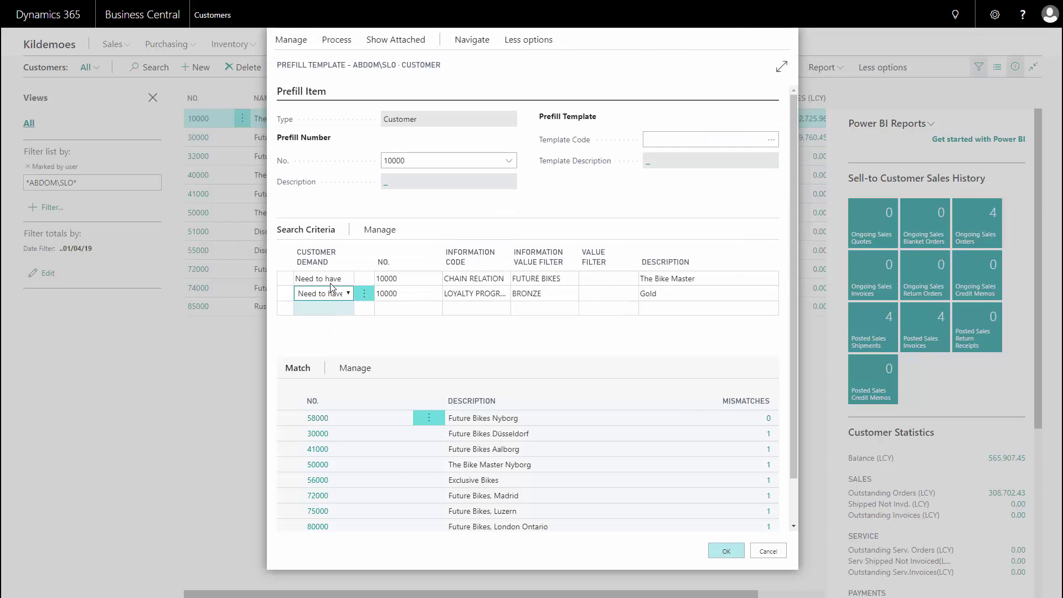
{"action": "left_click", "coordinate": [338, 41]}
{"action": "left_click", "coordinate": [311, 65]}
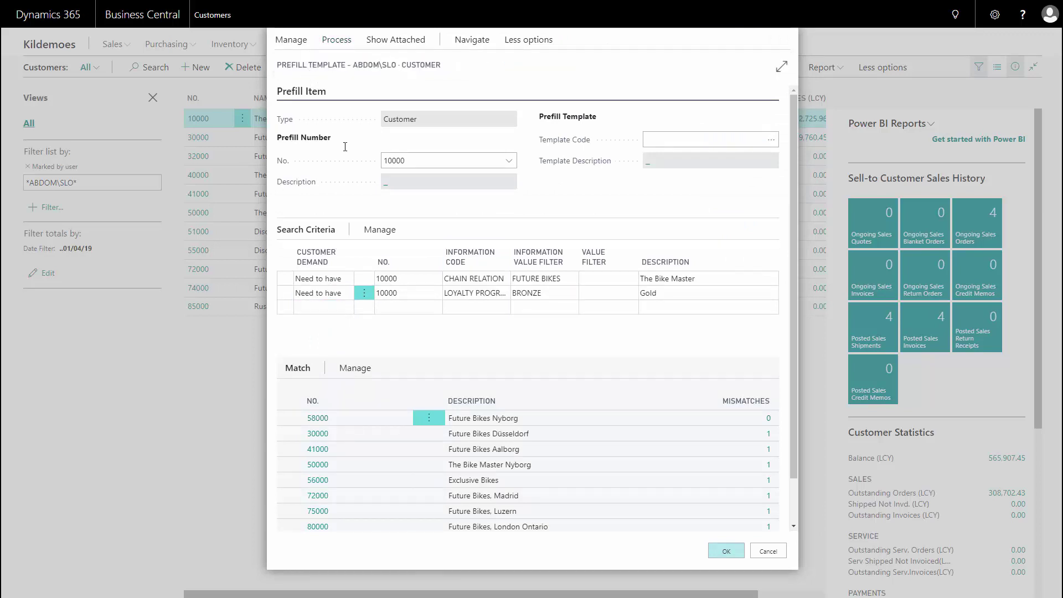
{"action": "left_click", "coordinate": [643, 341]}
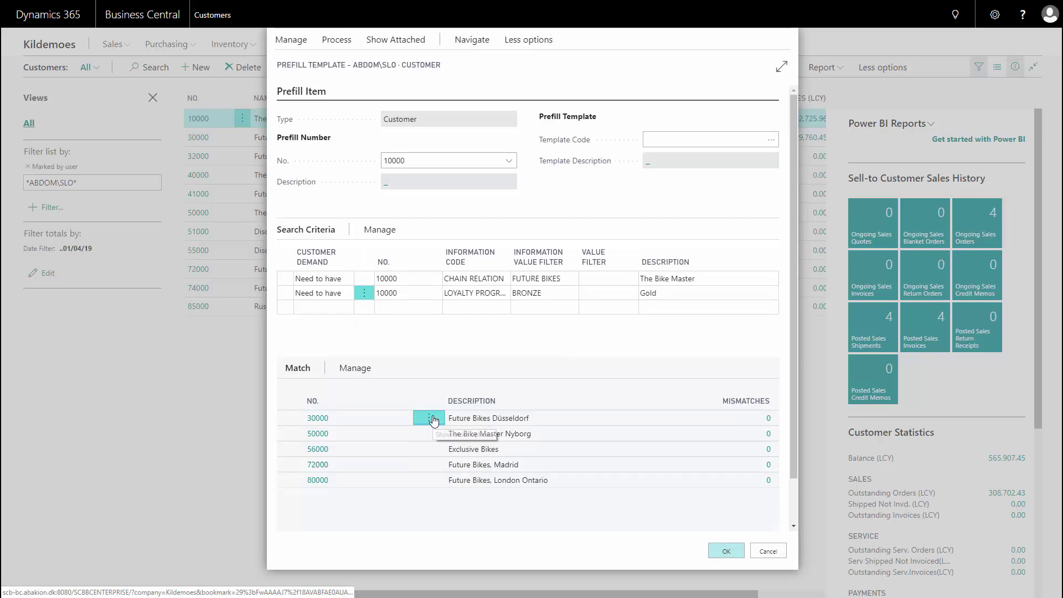
- Select matches 30000 and 56000 and remove their marks
{"action": "left_click", "coordinate": [429, 418]}
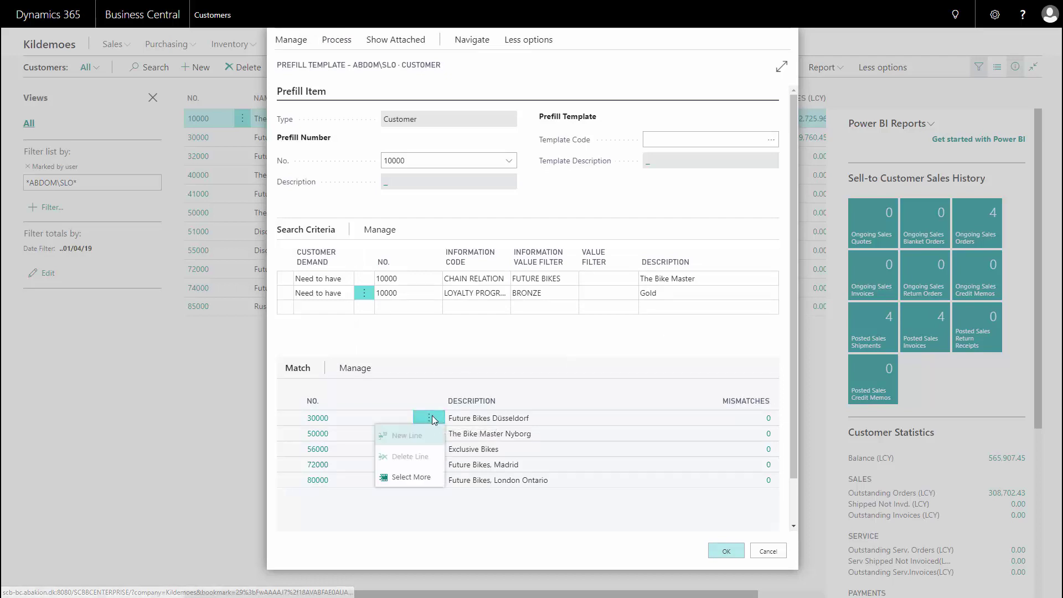
{"action": "left_click", "coordinate": [404, 477]}
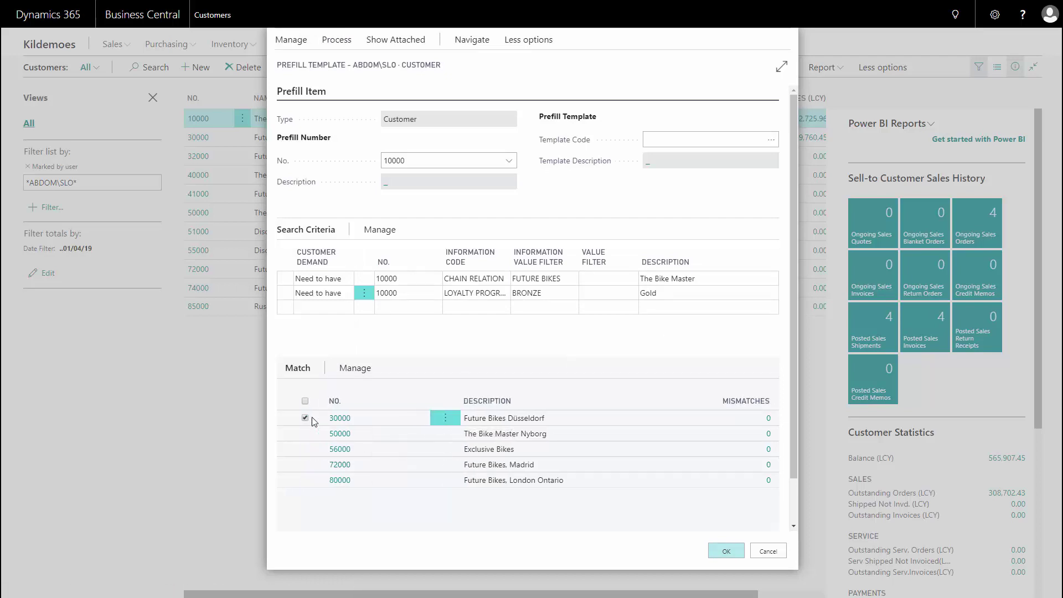
{"action": "left_click", "coordinate": [305, 449]}
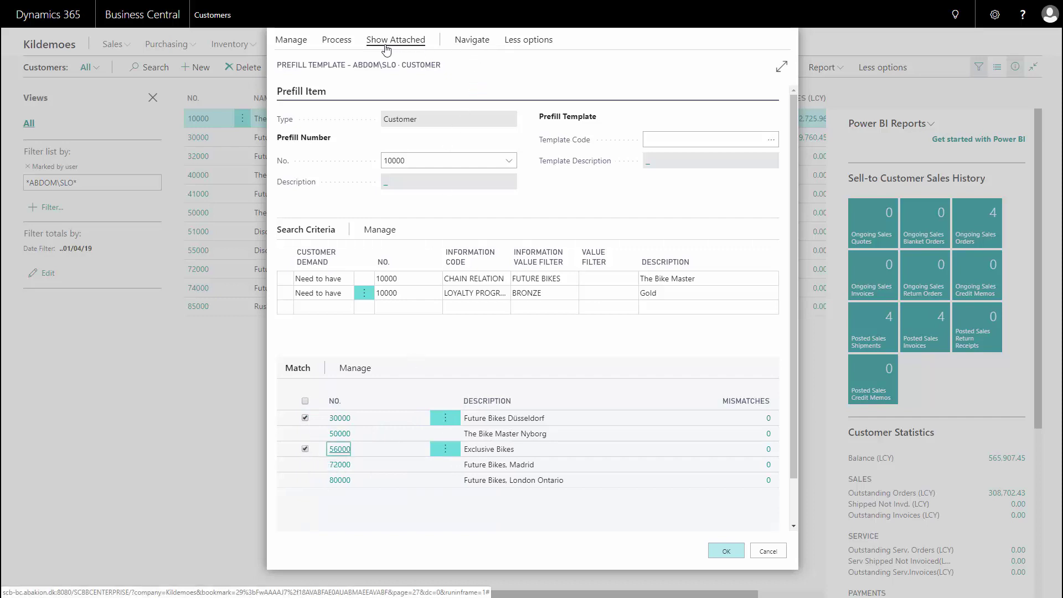
{"action": "left_click", "coordinate": [335, 41]}
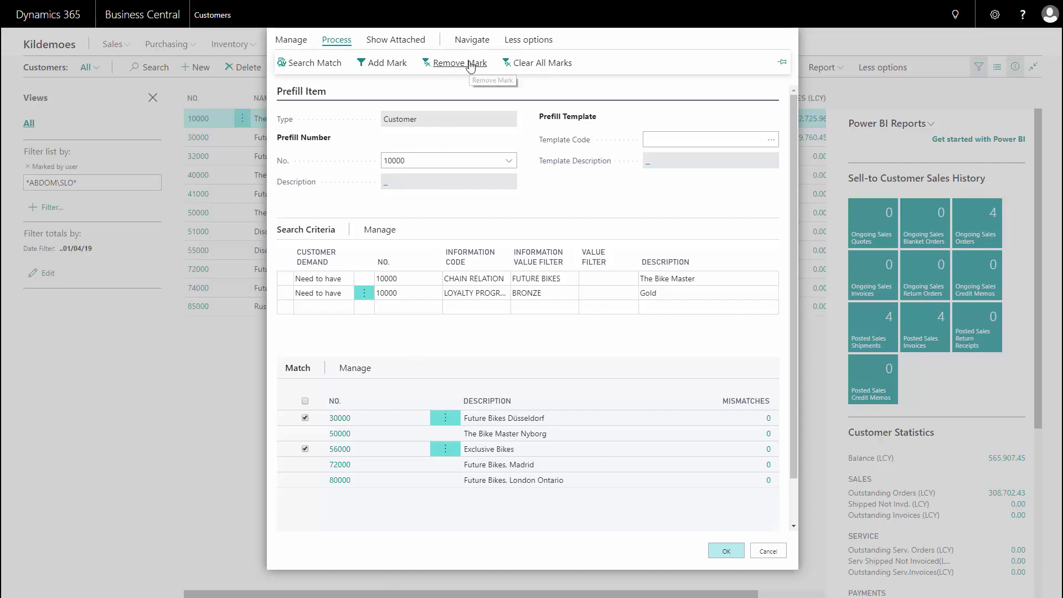
{"action": "left_click", "coordinate": [711, 546]}
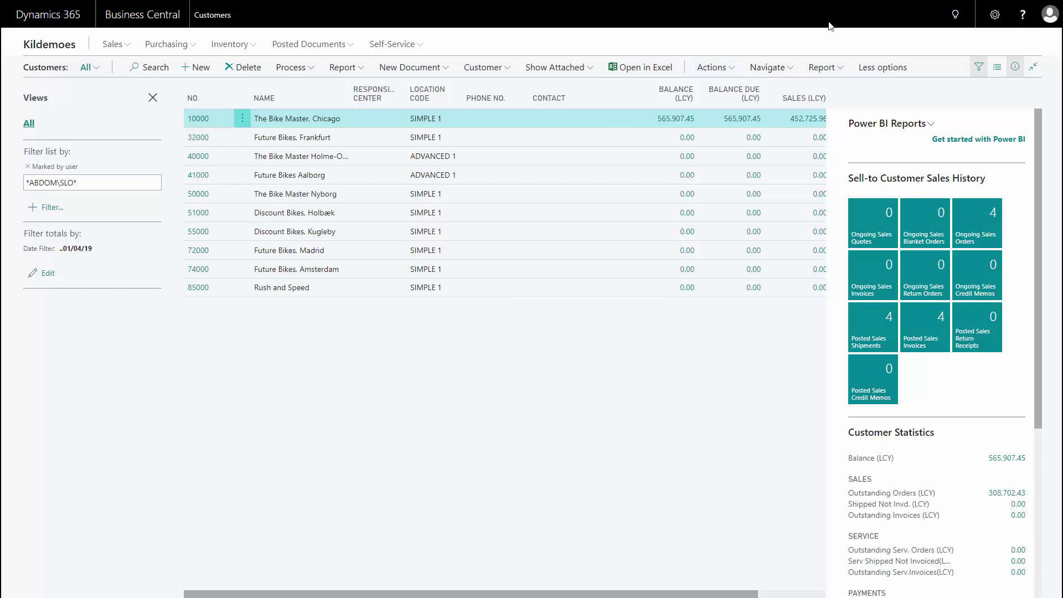
- Open the Items list and filter it by Marked by user, showing 14 bikes
{"action": "left_click", "coordinate": [953, 16]}
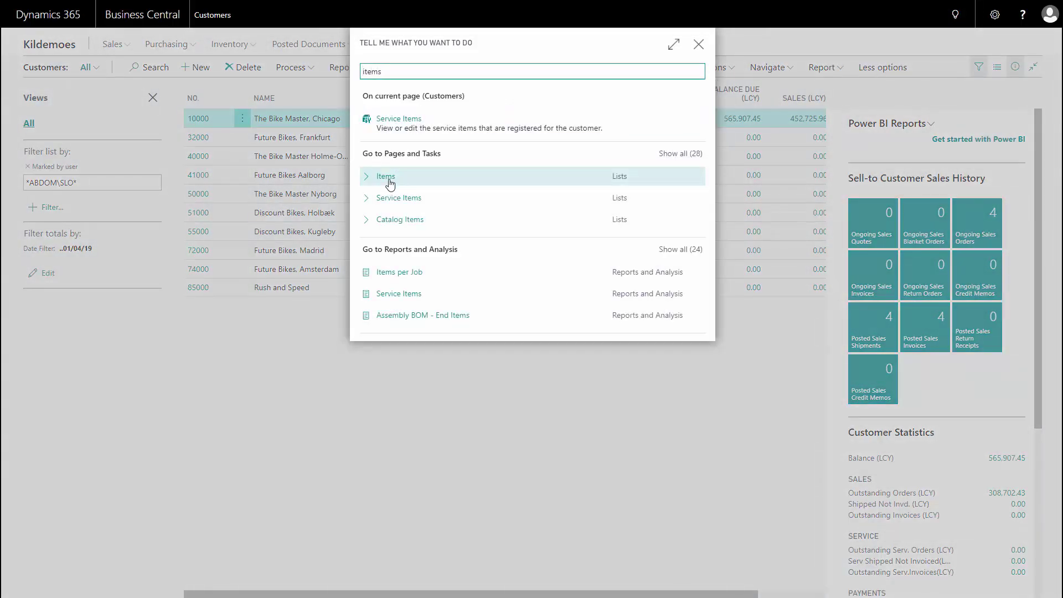
{"action": "left_click", "coordinate": [390, 181]}
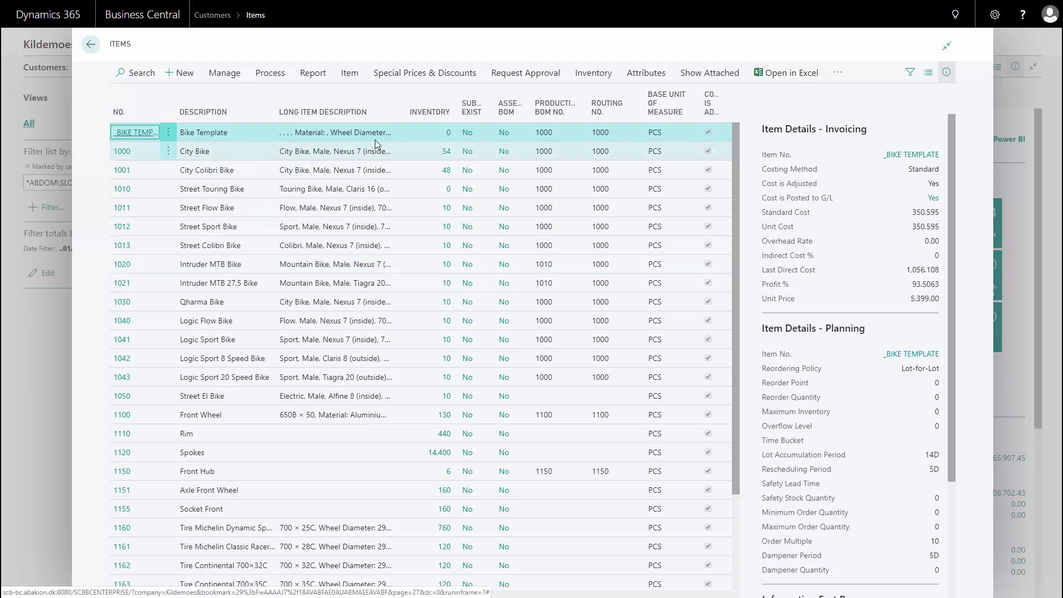
{"action": "left_click", "coordinate": [388, 112]}
{"action": "left_click", "coordinate": [333, 174]}
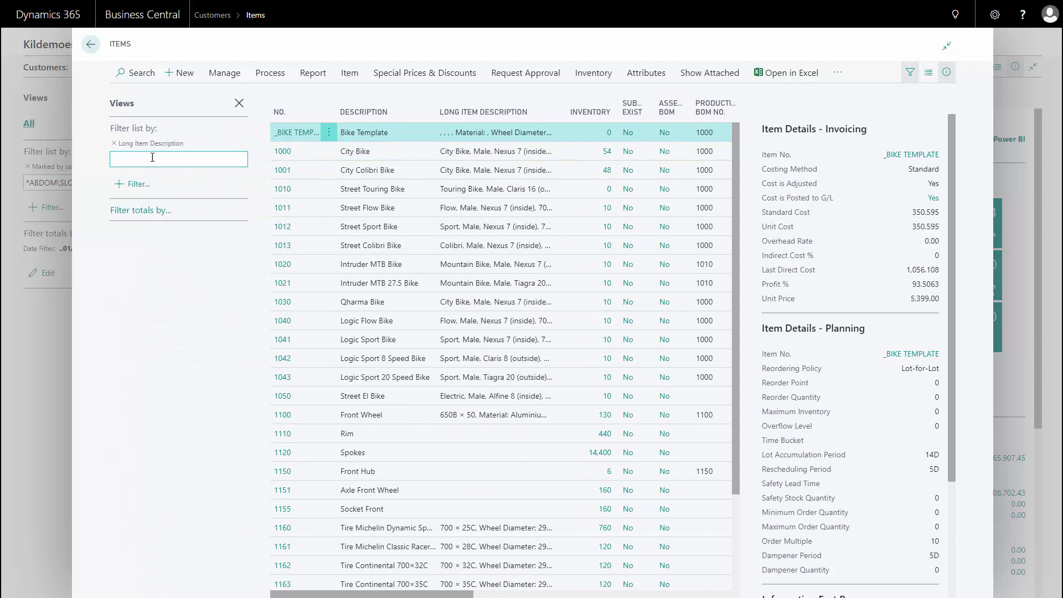
{"action": "left_click", "coordinate": [134, 186]}
{"action": "type", "text": "Marked by user"}
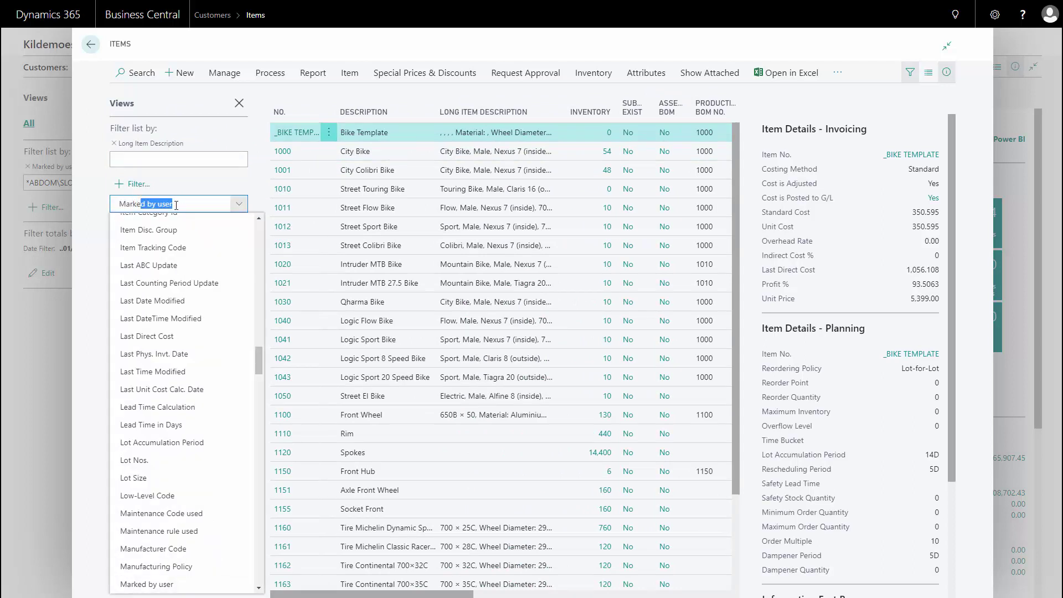
{"action": "key", "text": "Return"}
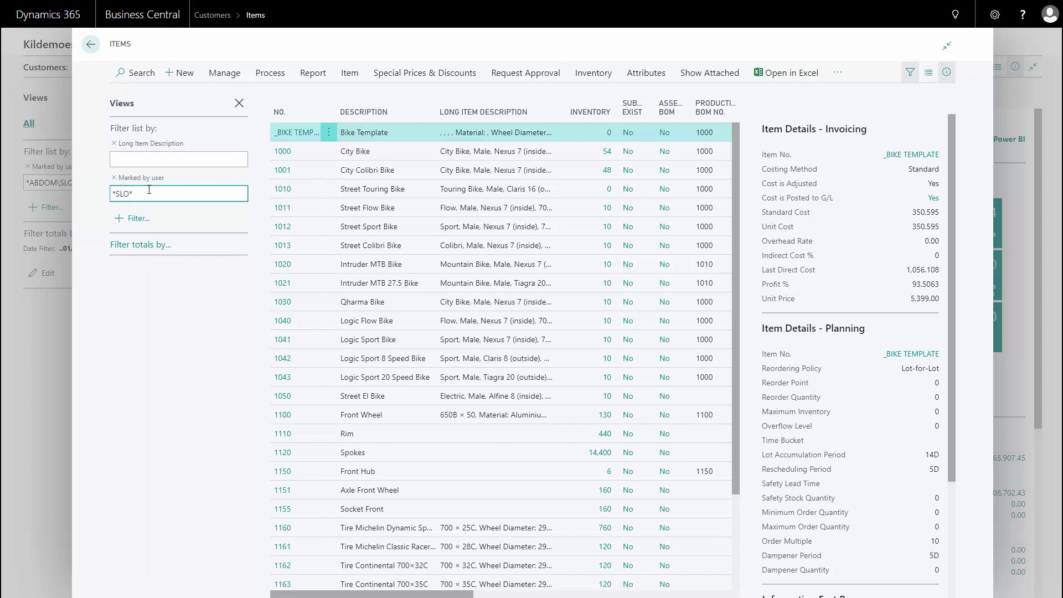
{"action": "key", "text": "Return"}
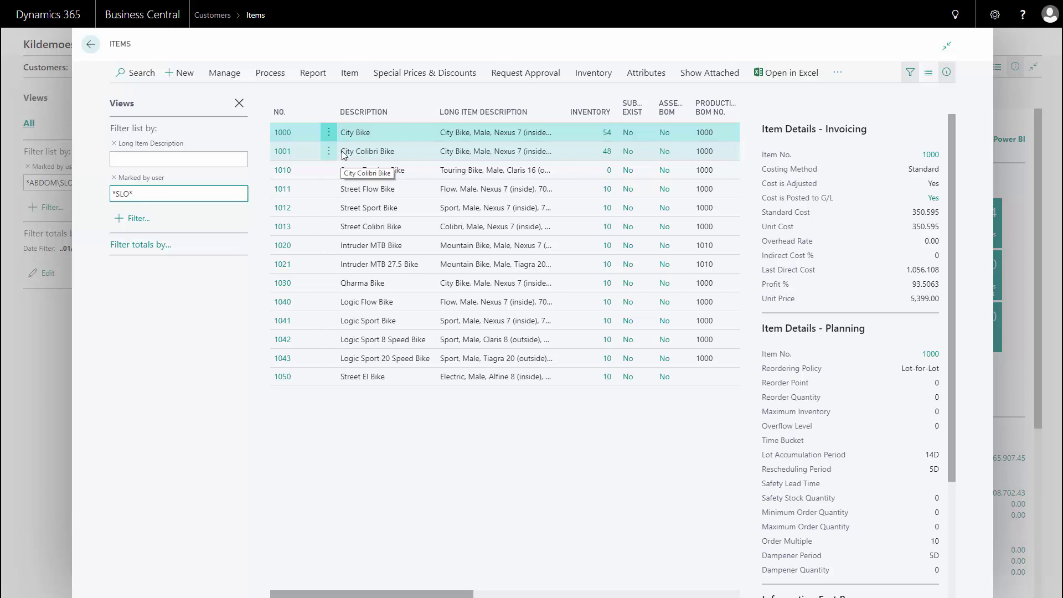
- Clear all item marks from the Search Item dialog and close the filter pane
{"action": "left_click", "coordinate": [351, 76]}
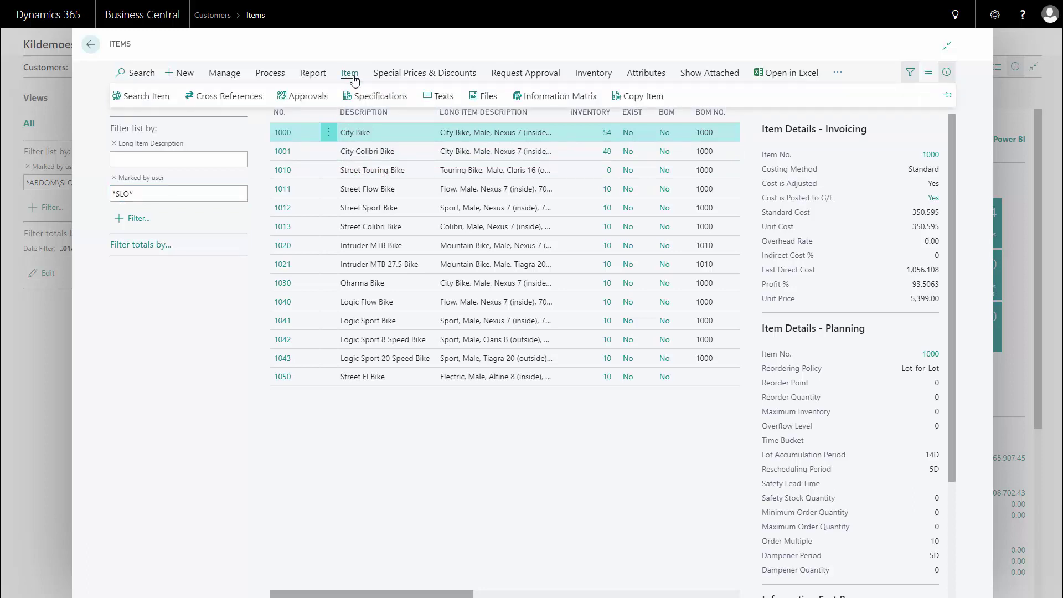
{"action": "left_click", "coordinate": [153, 98]}
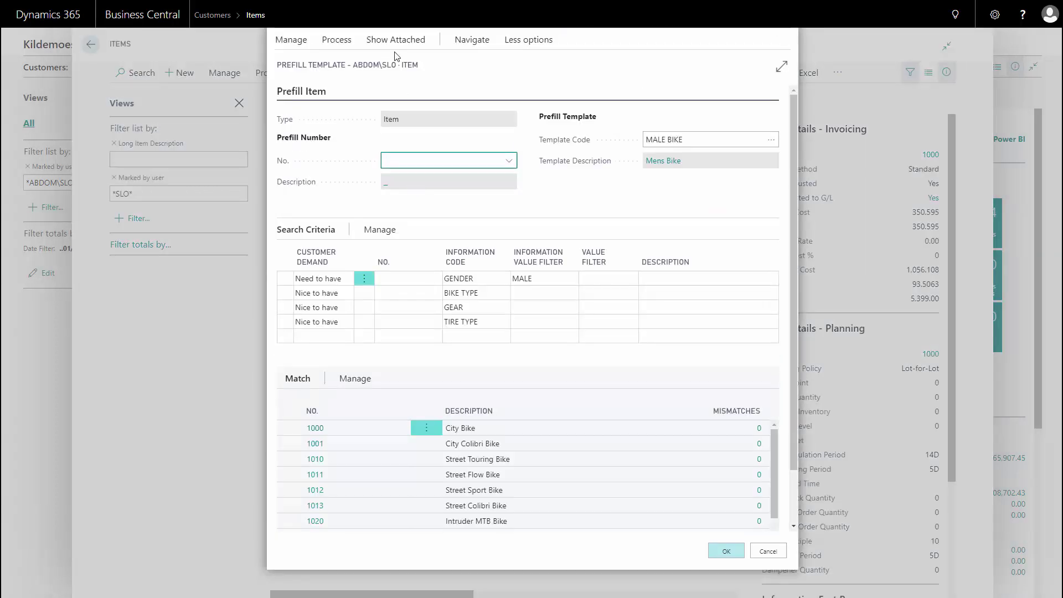
{"action": "left_click", "coordinate": [335, 41]}
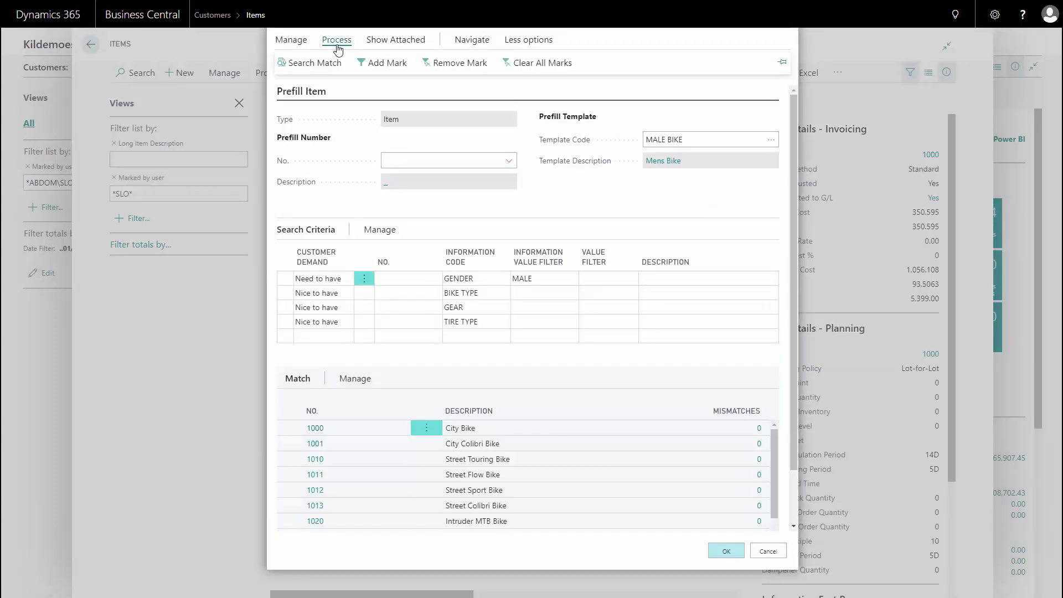
{"action": "left_click", "coordinate": [533, 64]}
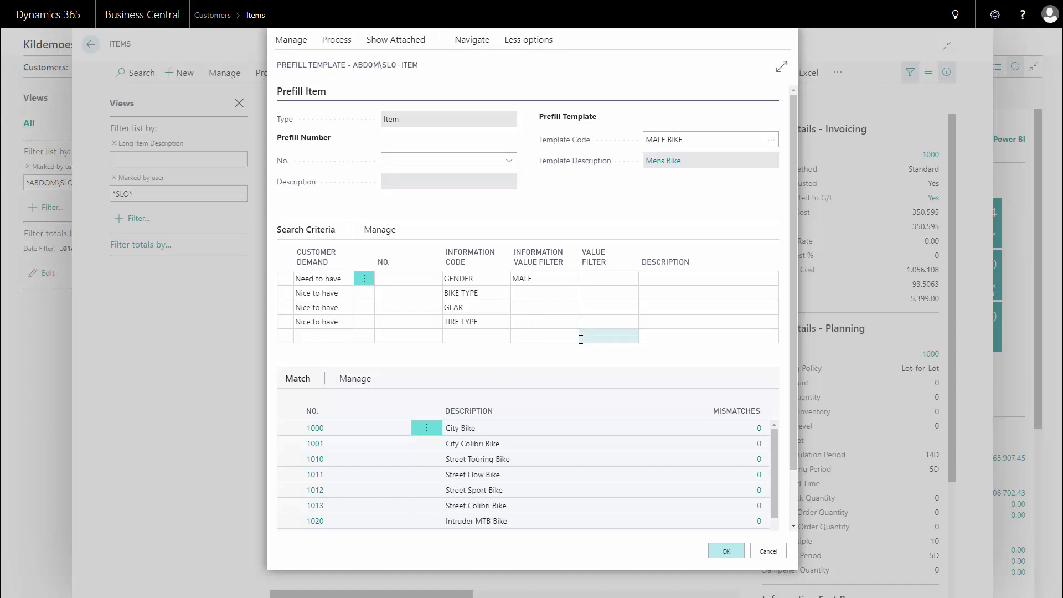
{"action": "key", "text": "Escape"}
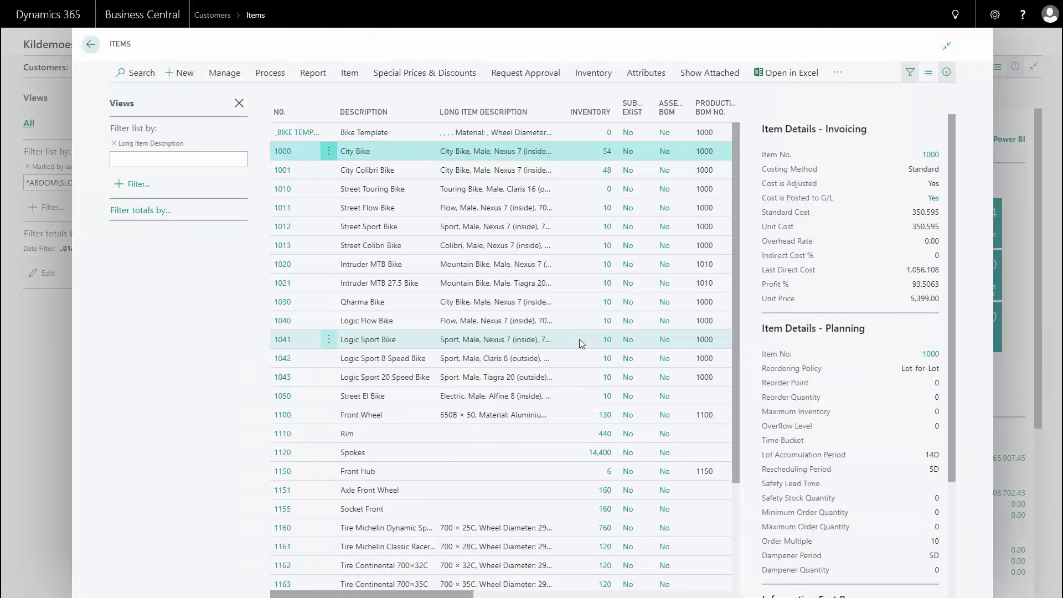
{"action": "left_click", "coordinate": [238, 103]}
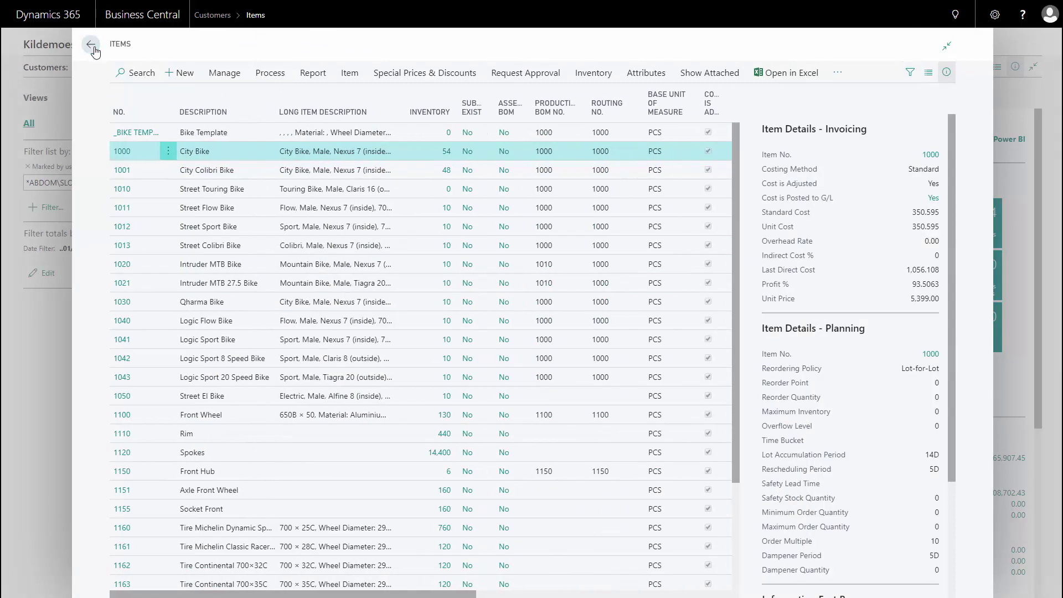
- Back on Customers, clear all customer marks from the Search Customer dialog
{"action": "left_click", "coordinate": [92, 46]}
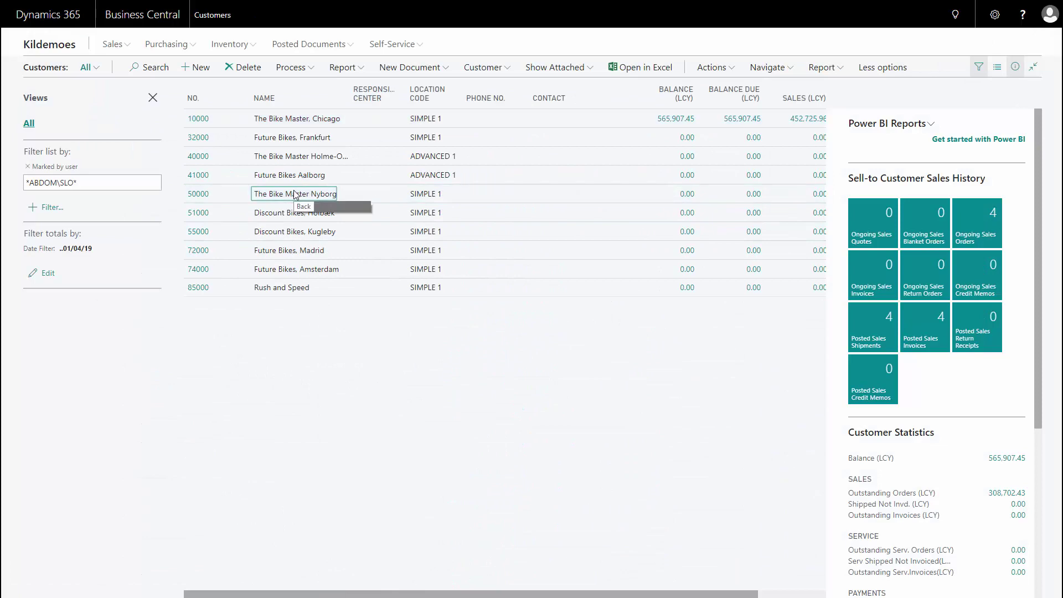
{"action": "left_click", "coordinate": [508, 71]}
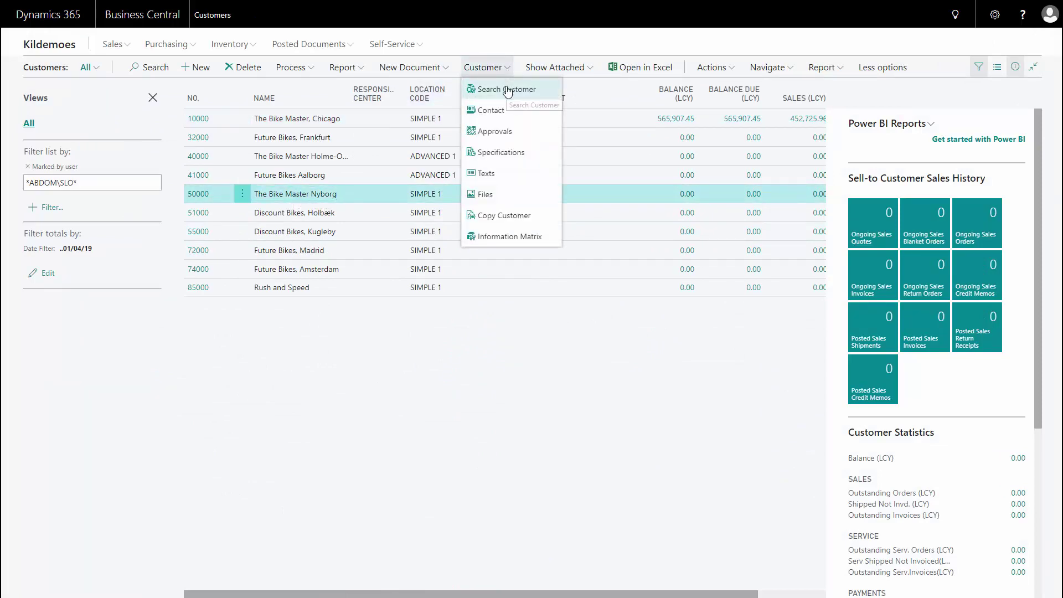
{"action": "left_click", "coordinate": [508, 89]}
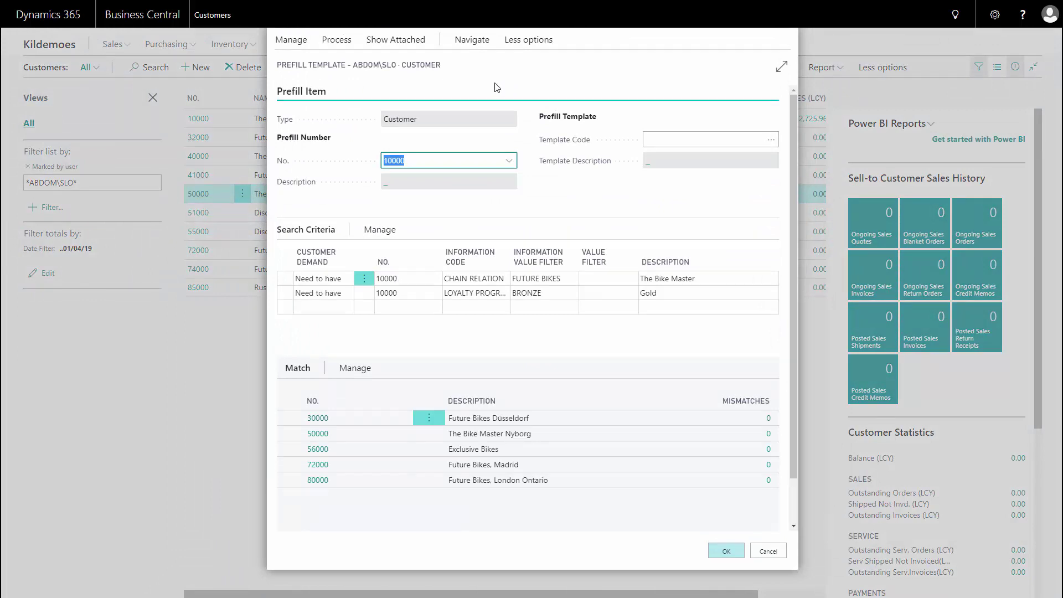
{"action": "left_click", "coordinate": [337, 40]}
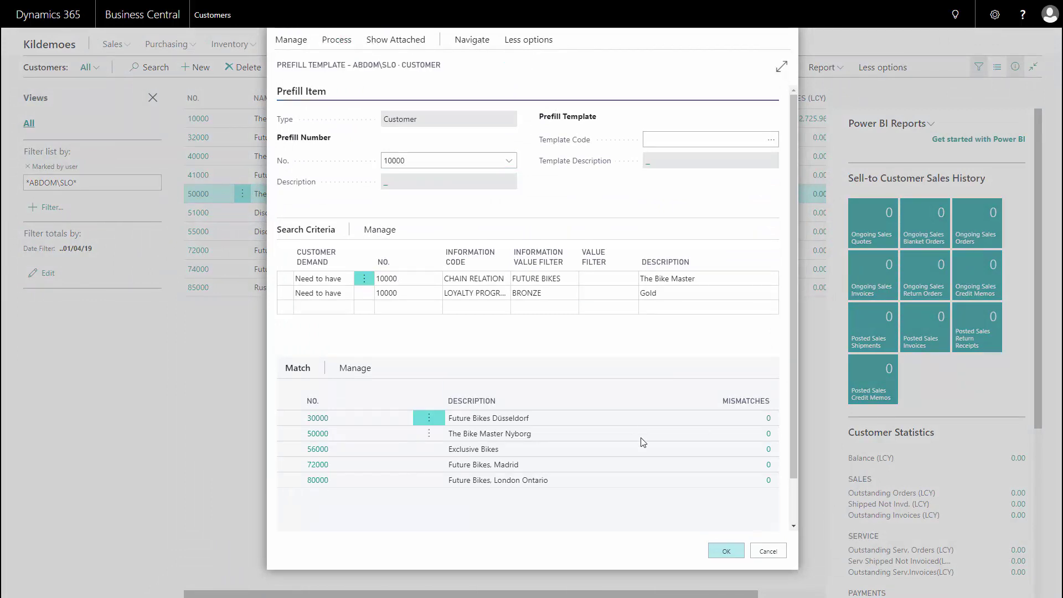
{"action": "key", "text": "Escape"}
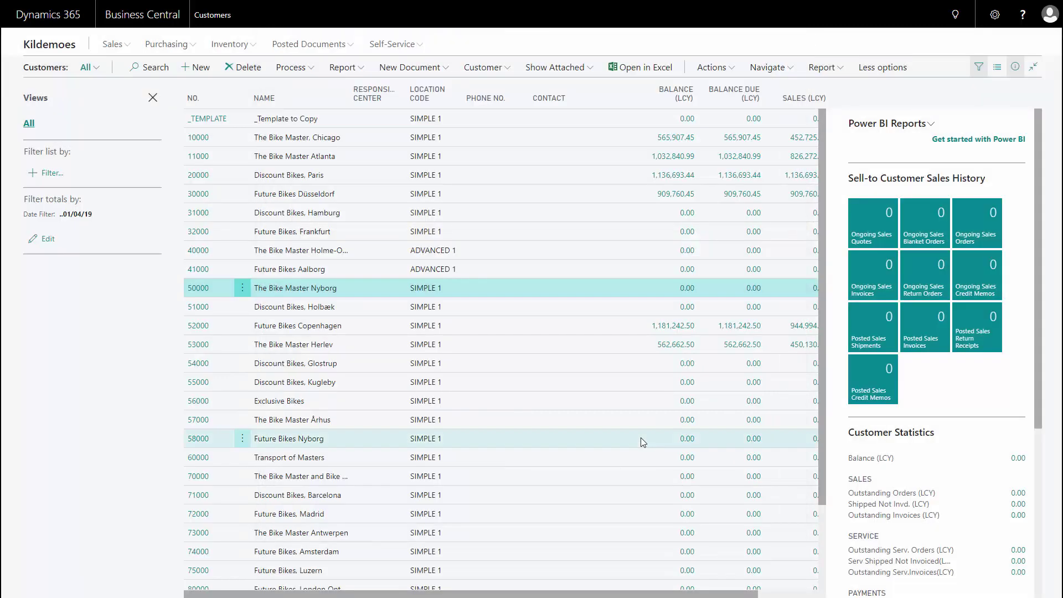